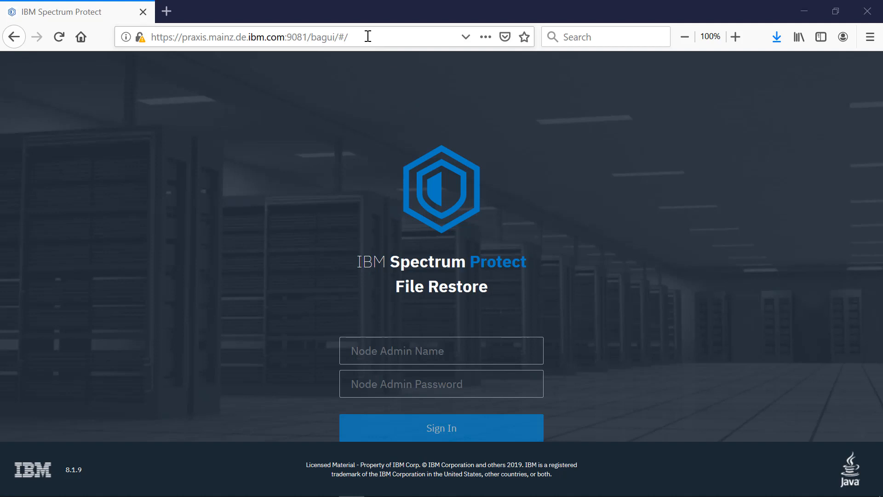
- Sign in to IBM Spectrum Protect File Restore as node admin cmhelpdesk, entering the node admin password
click(368, 36)
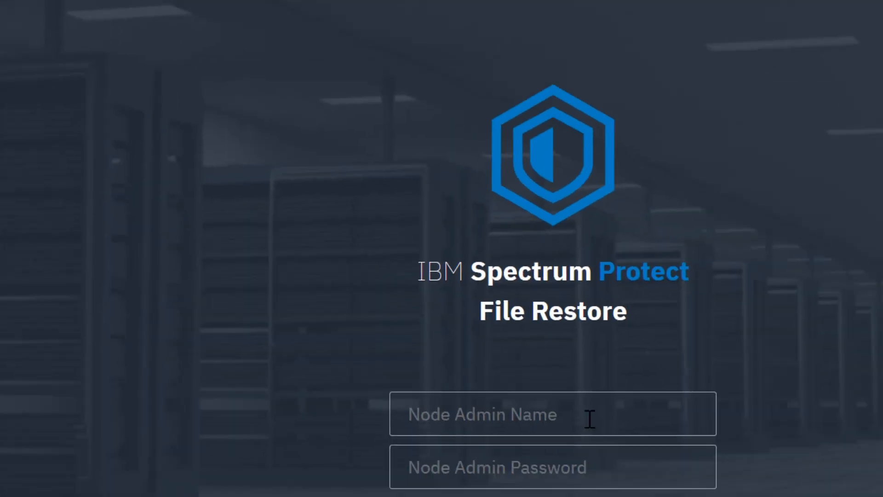
text(c)
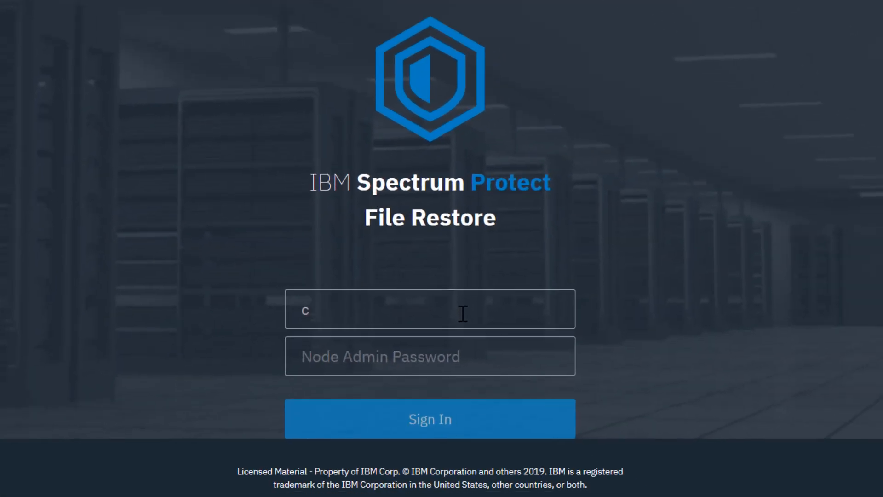
text(mhelpdesk)
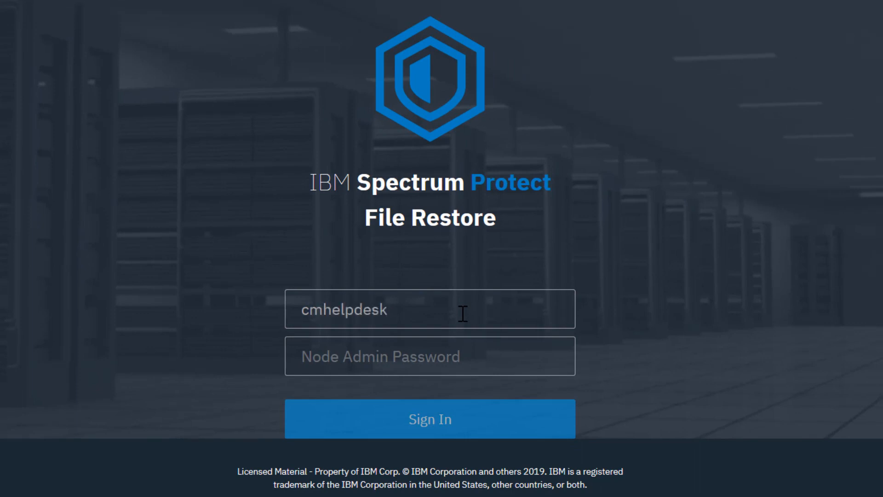
key(Tab)
text(********)
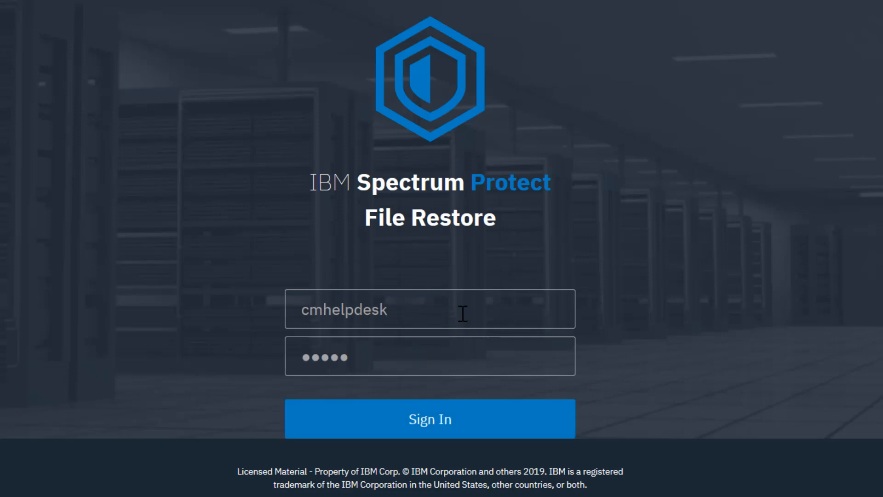
text(**)
click(400, 416)
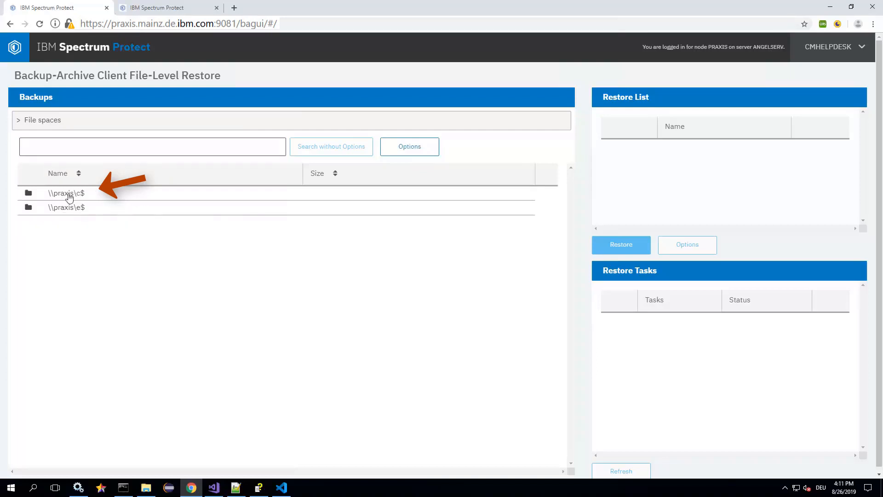
- In \\praxis\e$\testdata\Dir04Depth1, add the 8/26/19, 12:10 PM backup version of F010.txt to the restore list
click(70, 197)
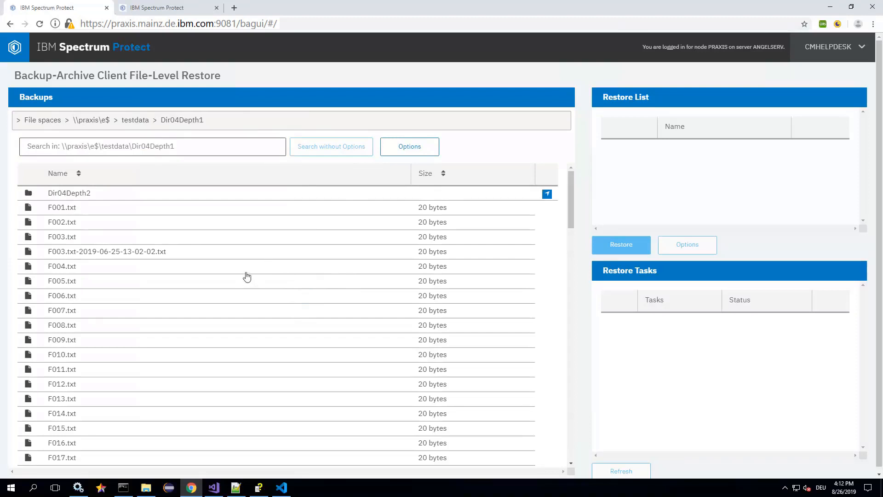
scroll(234, 265, down, 3)
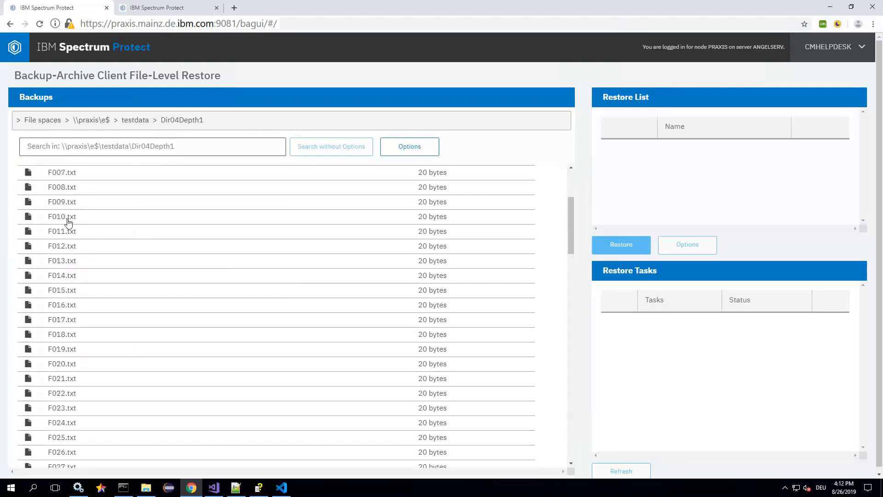
click(65, 223)
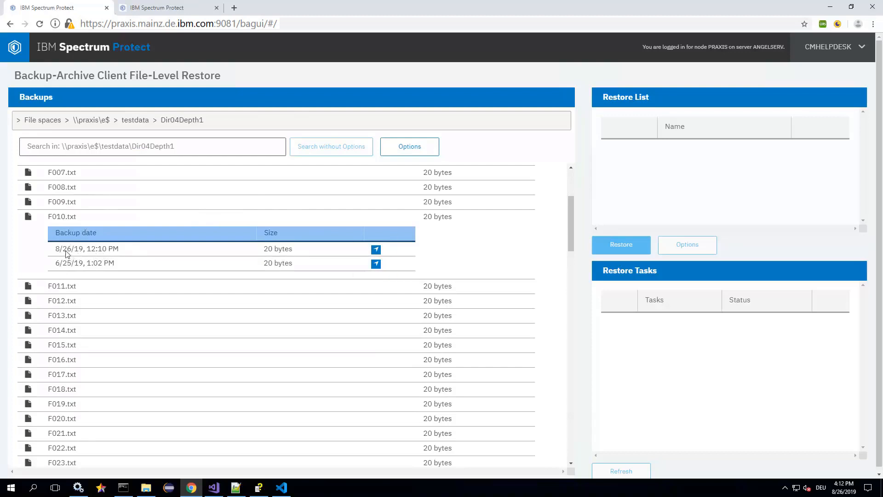
click(377, 252)
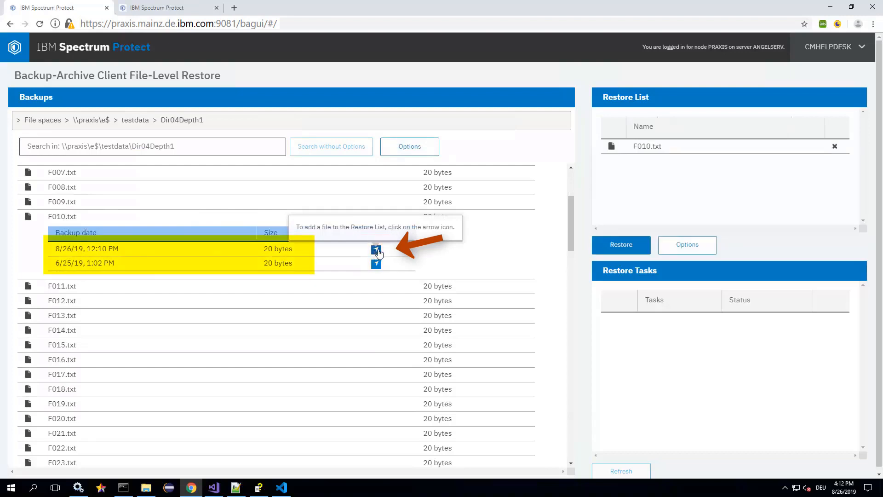
- Add the 6/25/19, 1:02 PM backup version of F017.txt to the restore list and remove it again
click(67, 376)
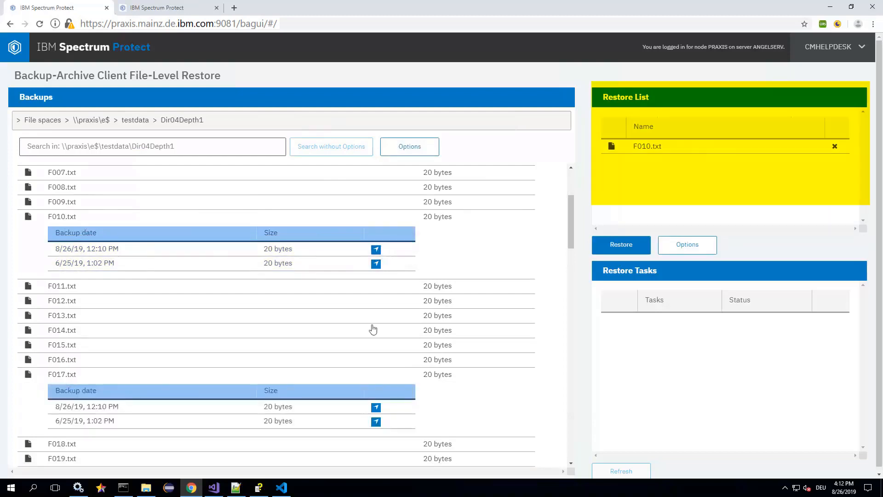
click(377, 421)
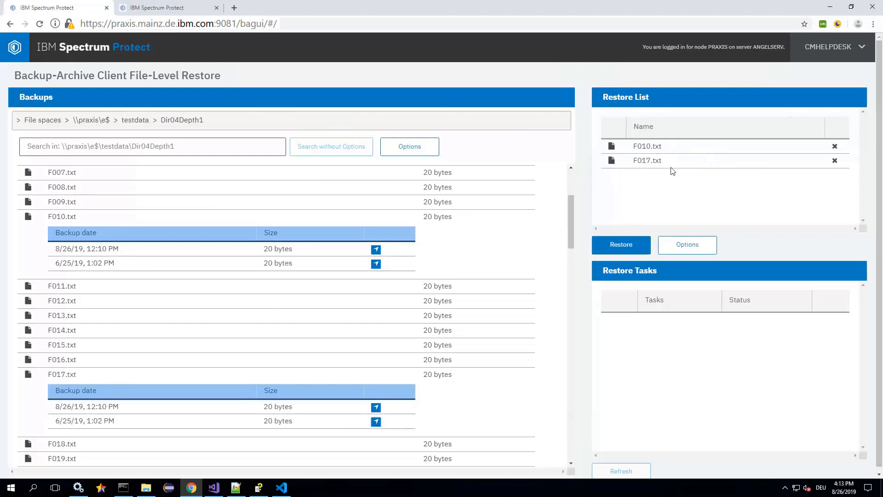
click(836, 161)
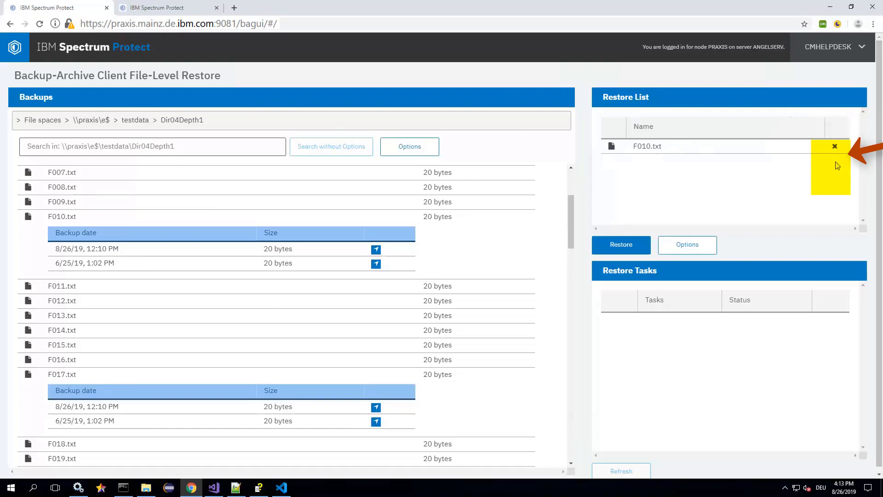
- Restore F010.txt to its original location and expand the details of the restore task
click(622, 248)
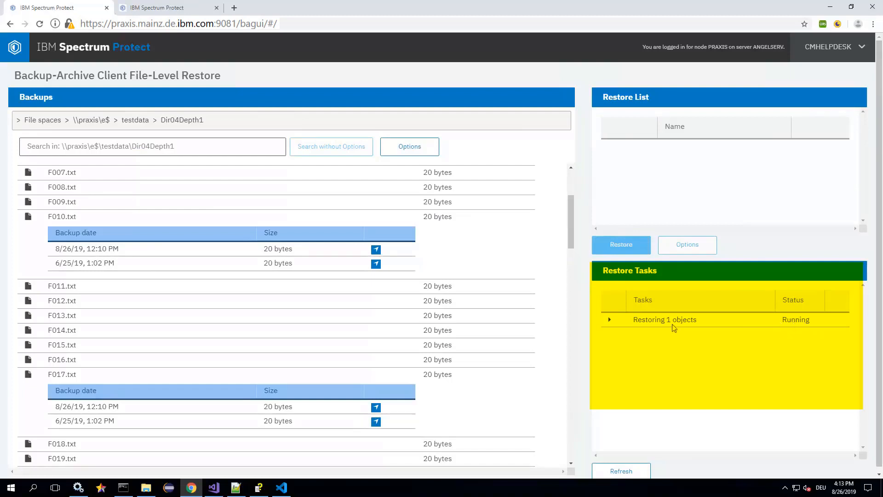
click(610, 320)
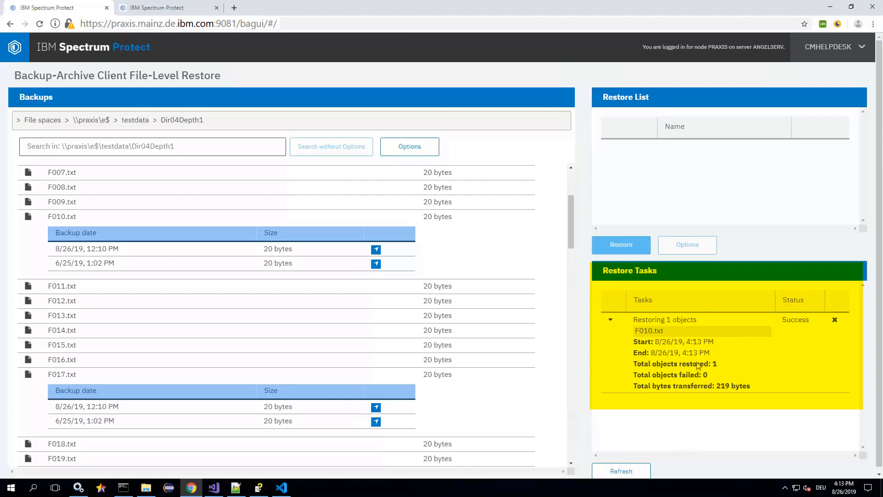
- Switch to File Explorer and check F010.txt and its timestamped copy in E:\testdata\Dir04Depth1
click(147, 489)
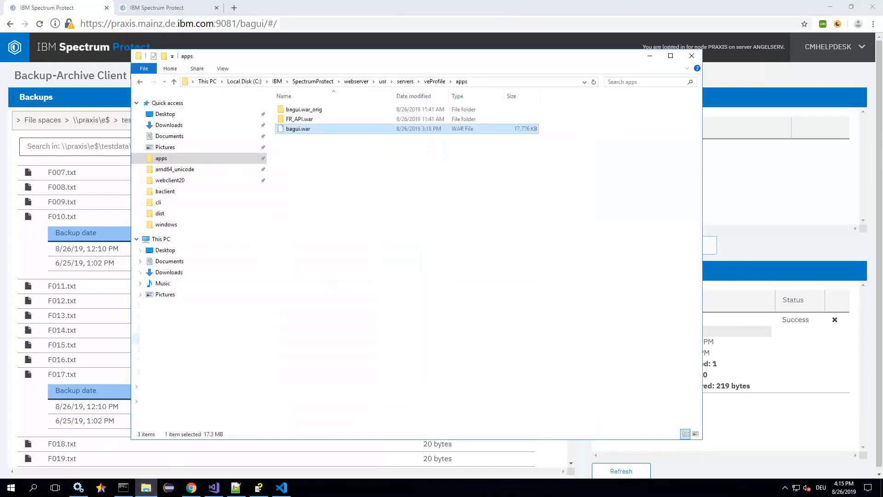
click(169, 328)
double_click(293, 129)
double_click(295, 137)
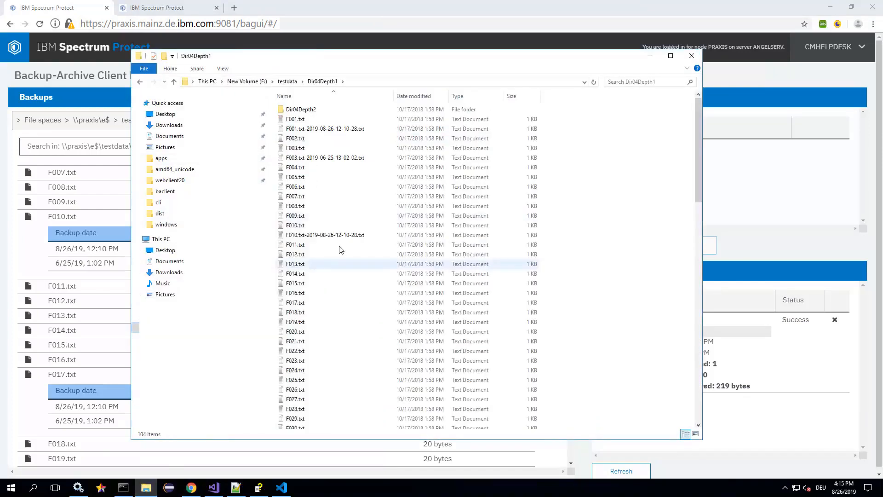
click(297, 227)
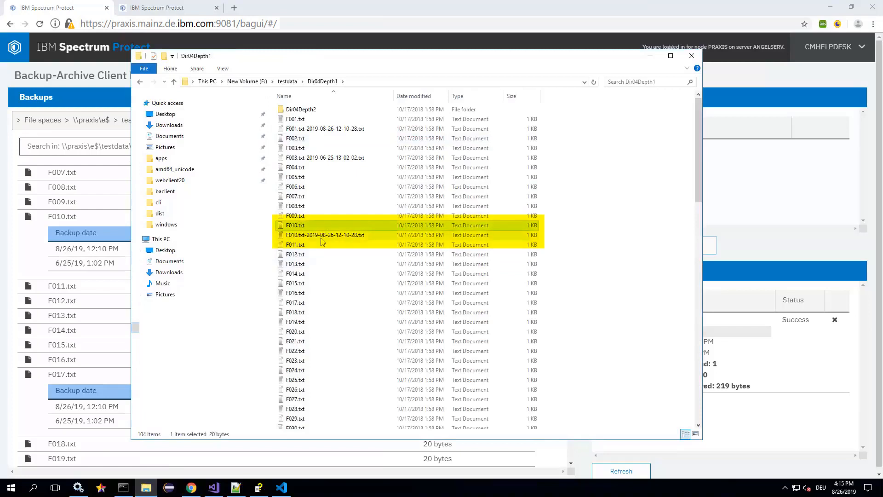
click(339, 237)
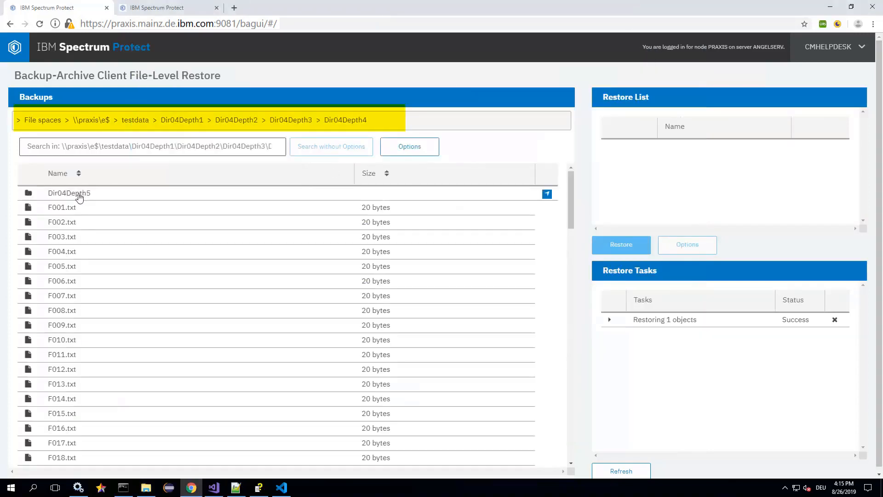
- Look inside Dir04Depth5 in the backups, return to Dir04Depth4 and add the Dir04Depth5 folder to the restore list
click(82, 194)
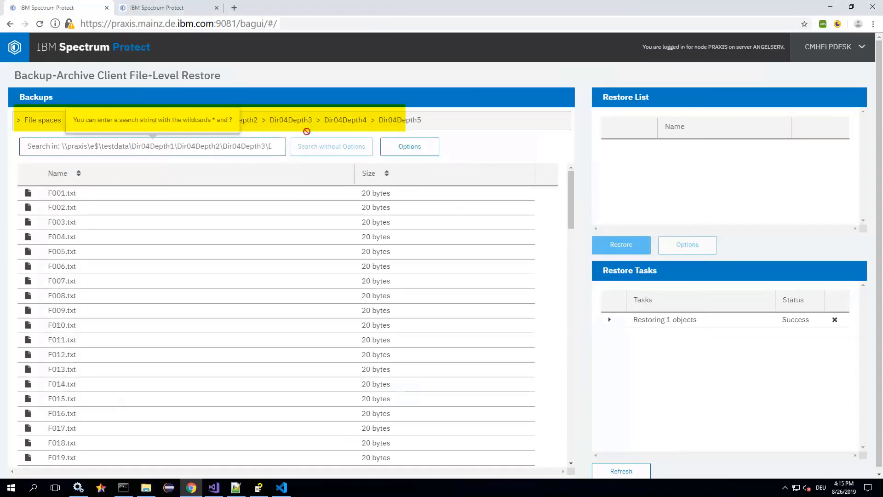
click(346, 120)
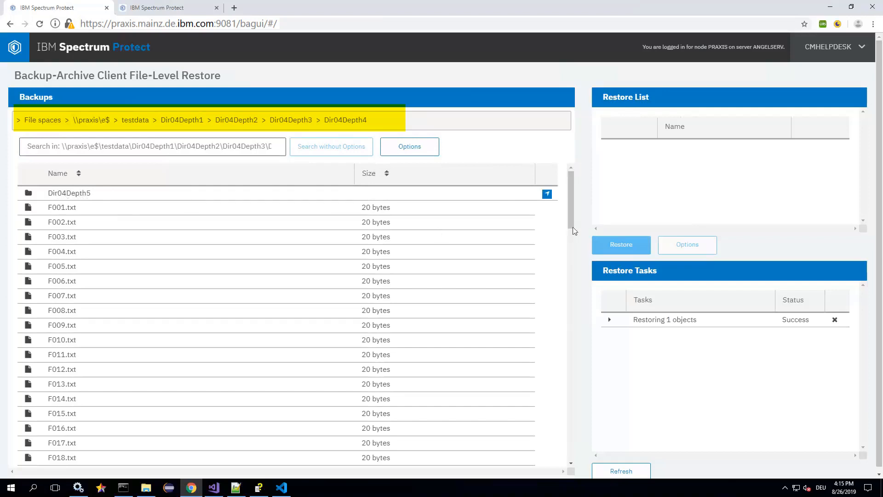
click(547, 194)
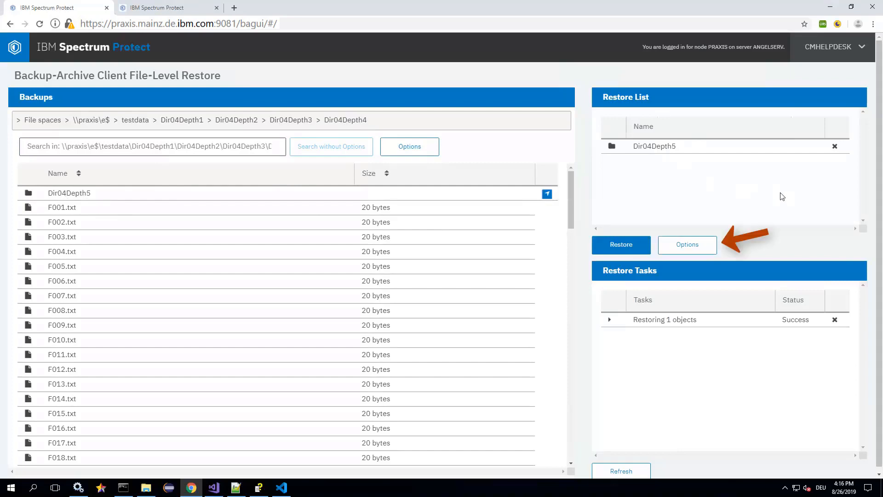
- Show the restore options and enter c:\ as the alternative restore location
click(690, 244)
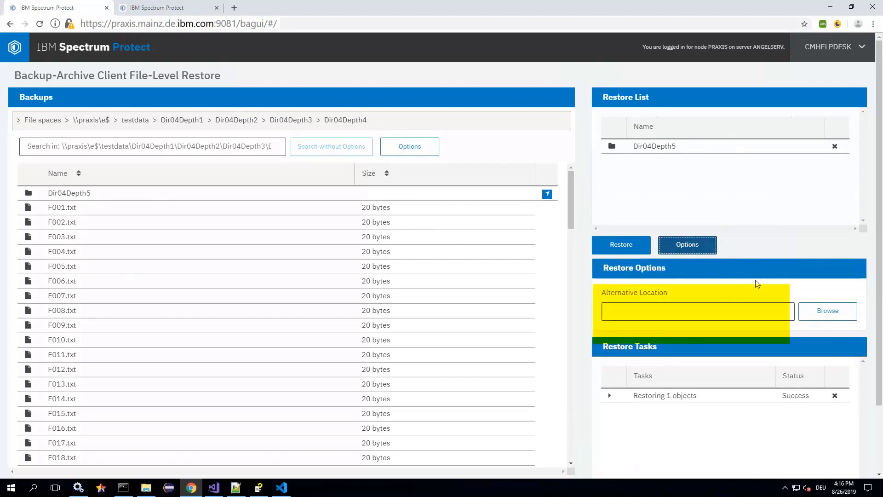
click(655, 314)
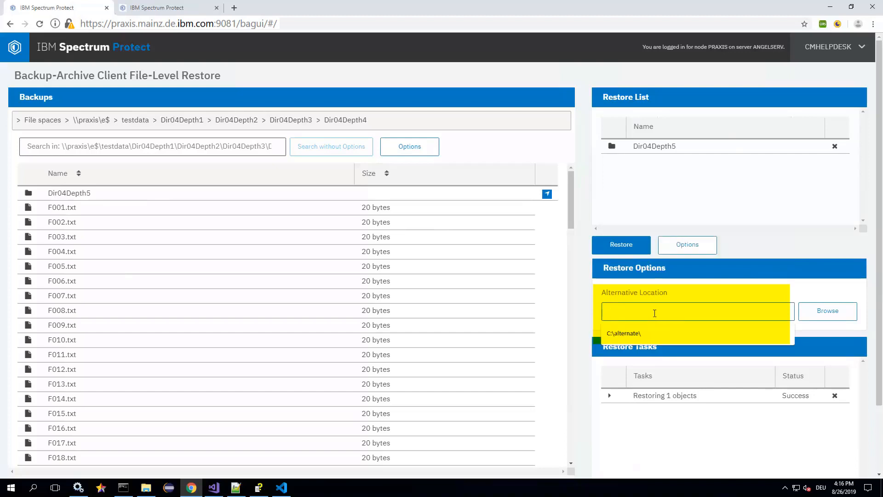
text(C:)
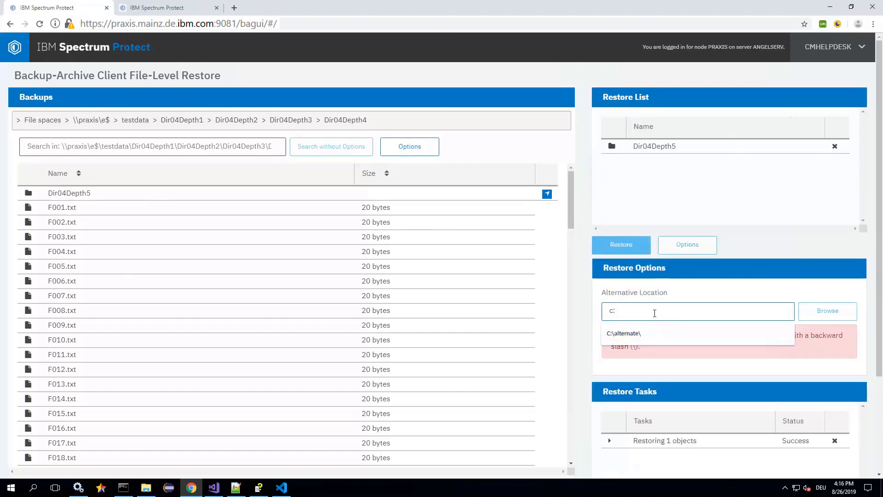
click(781, 293)
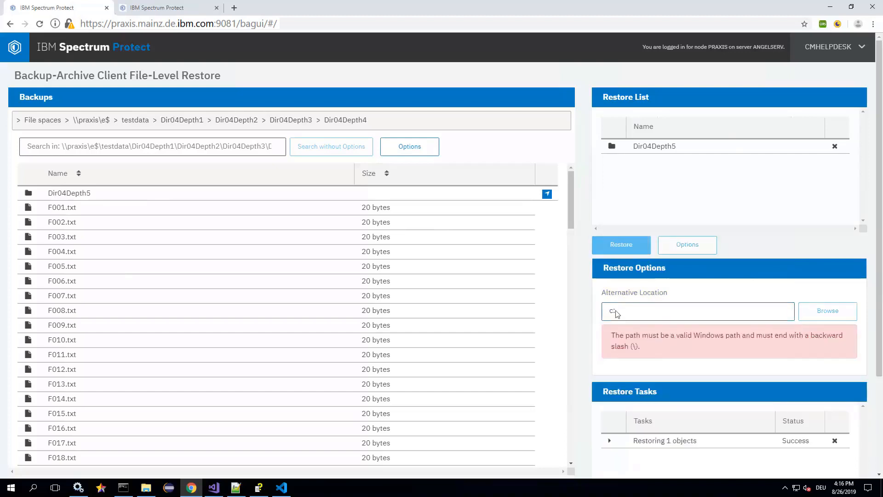
text(\)
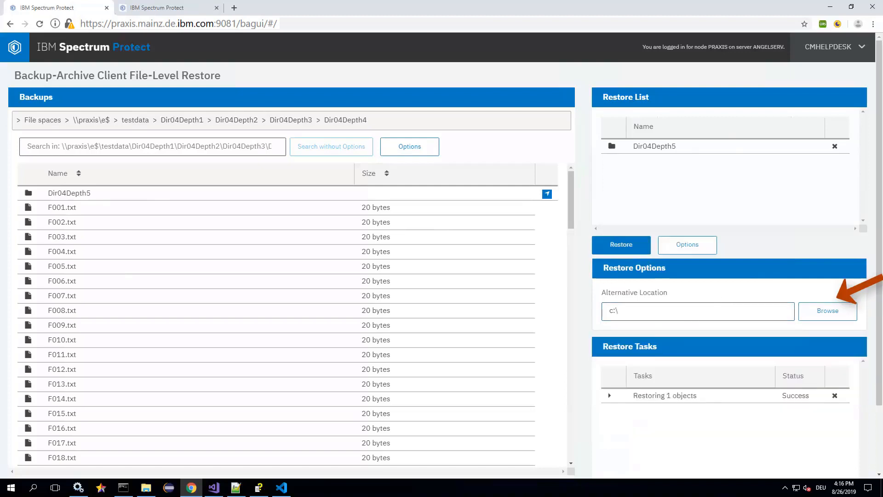
- Change the alternative restore location to E:\temp\ by choosing the temp folder from the local drives
click(832, 315)
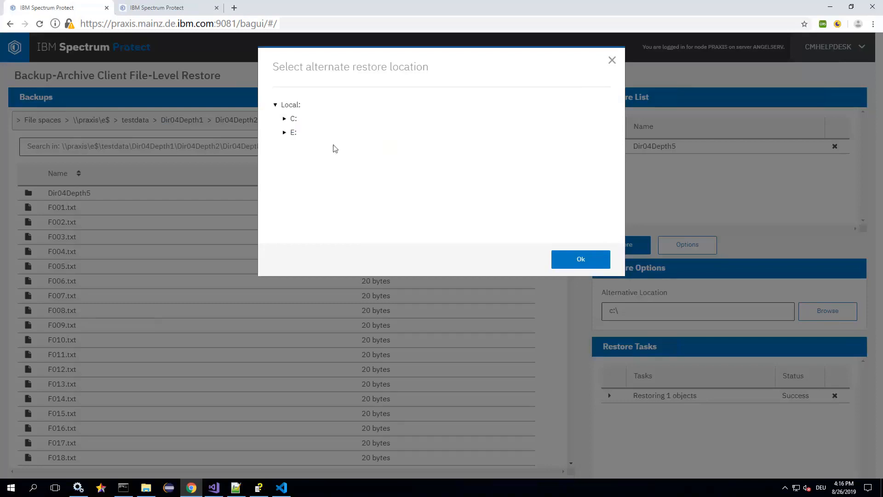
click(284, 132)
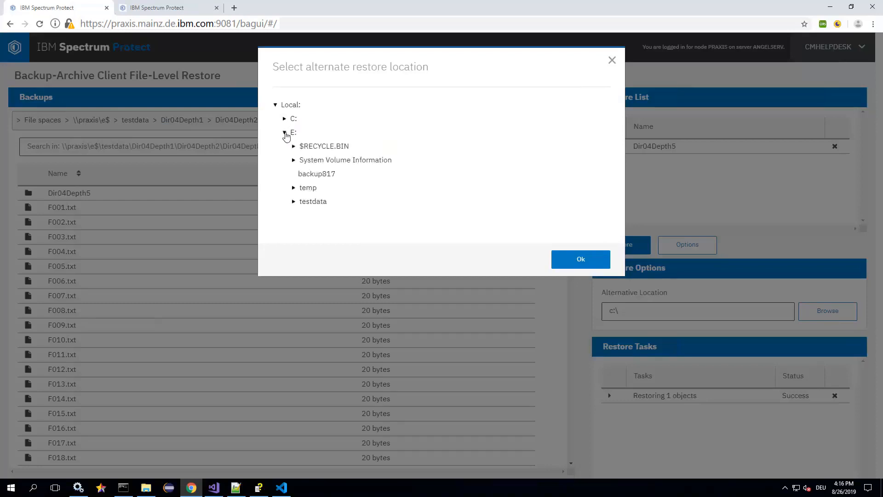
click(308, 190)
click(582, 260)
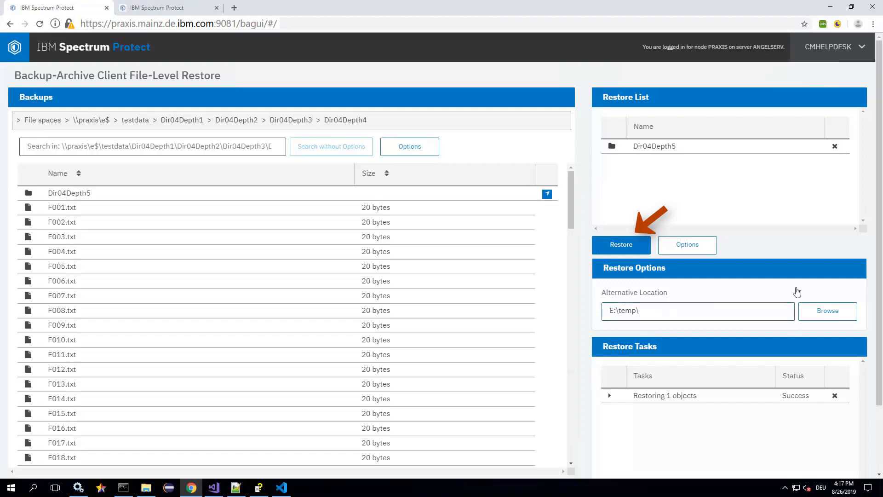
- Restore the Dir04Depth5 folder to the alternative location and expand the new restore task's details
click(629, 247)
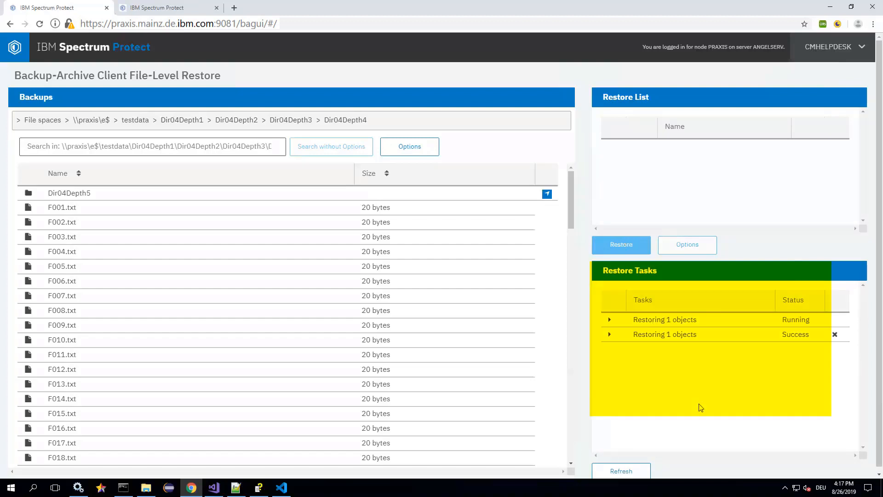
click(610, 320)
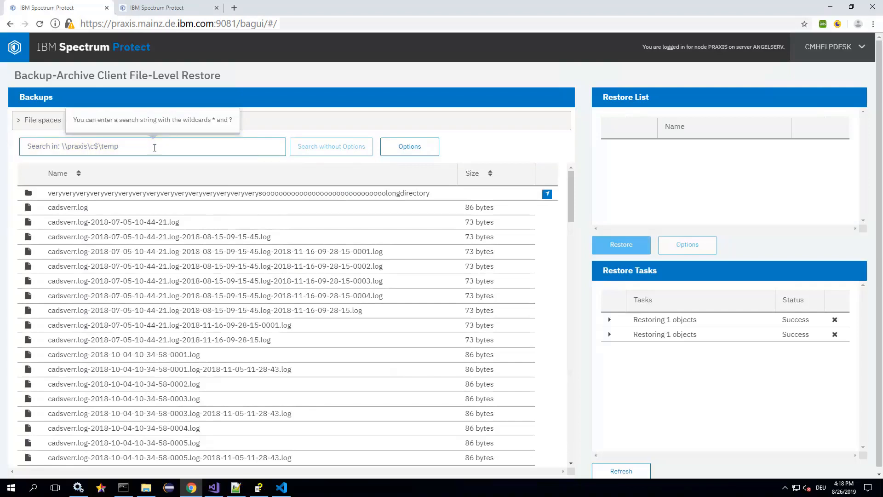
- Search the backups in \\praxis\c$\temp for files matching *.log, without search options
click(155, 147)
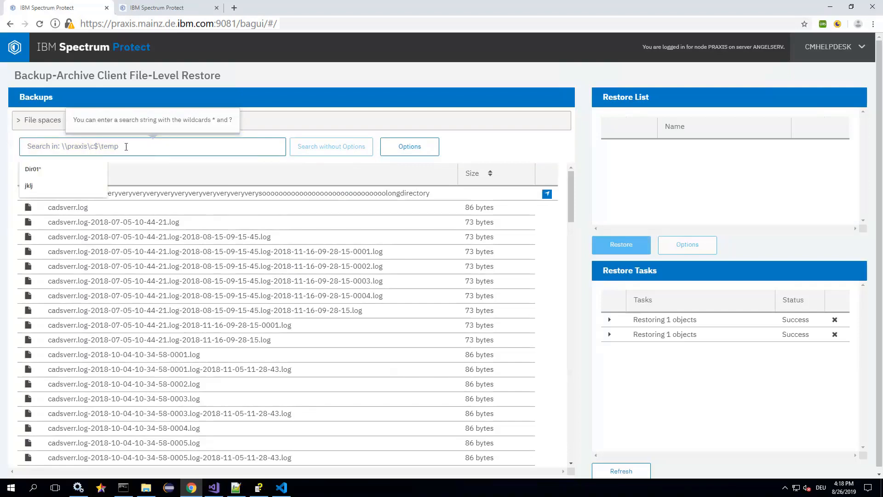
text(*)
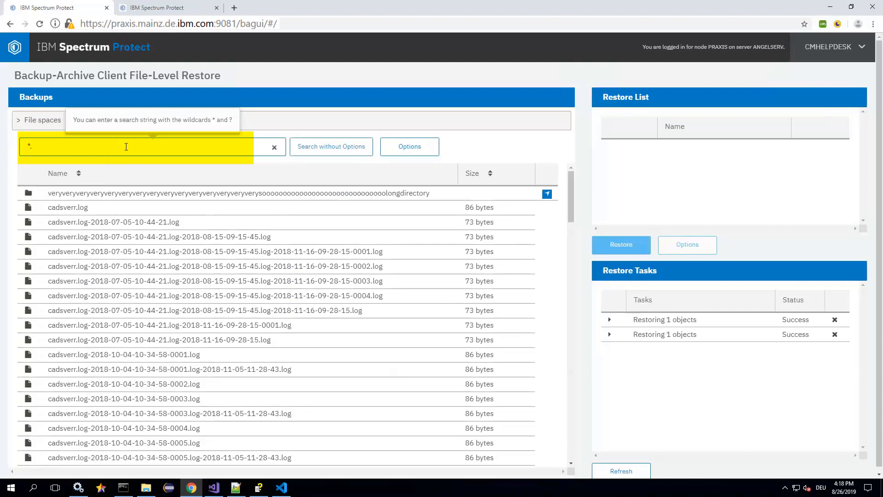
text(.log)
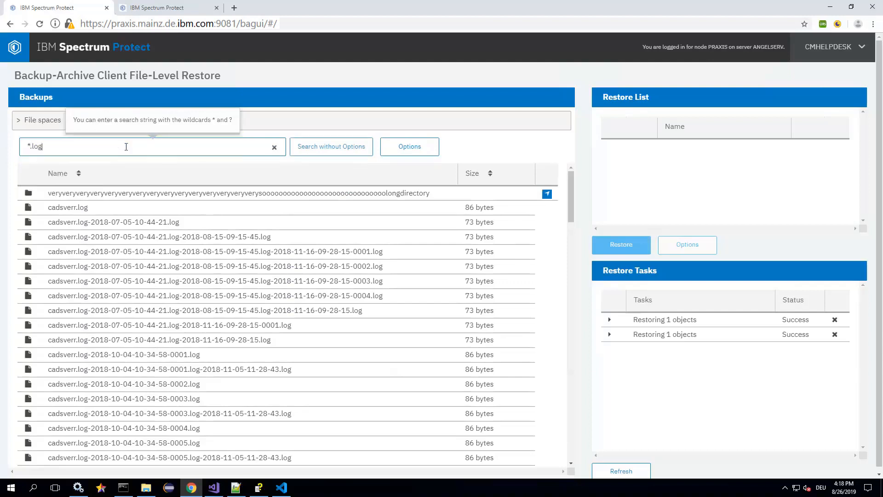
key(Return)
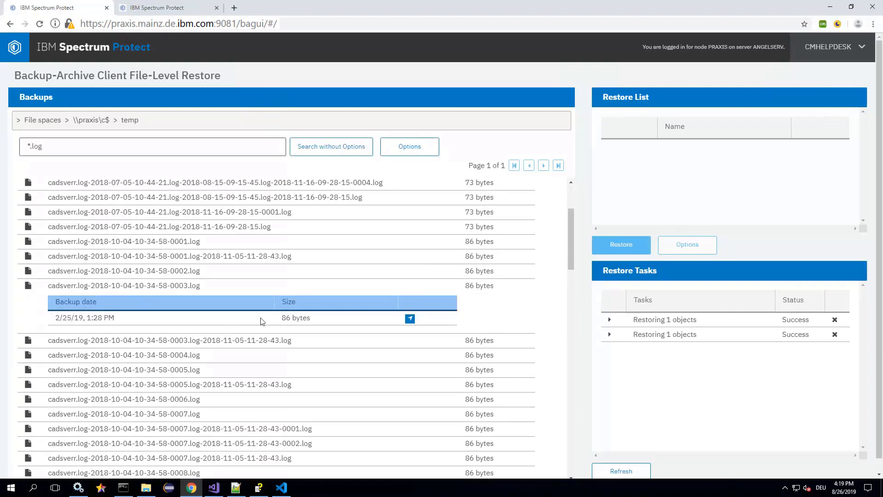
click(410, 319)
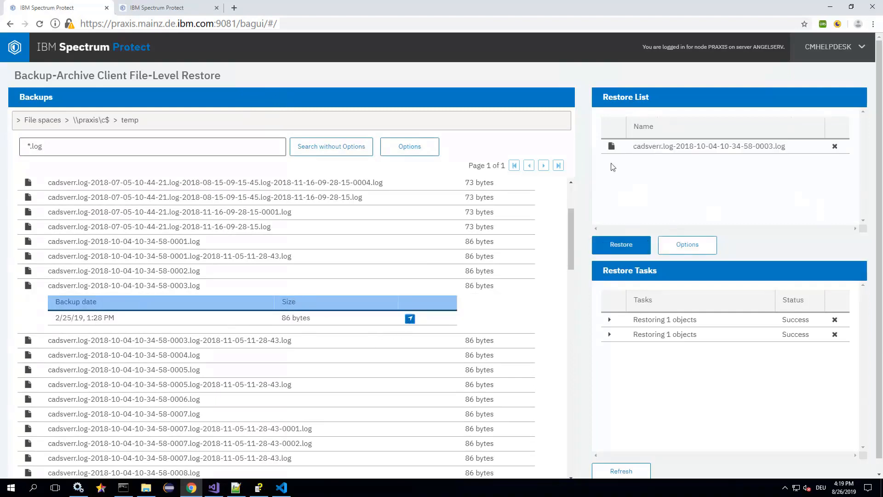
scroll(276, 299, up, 3)
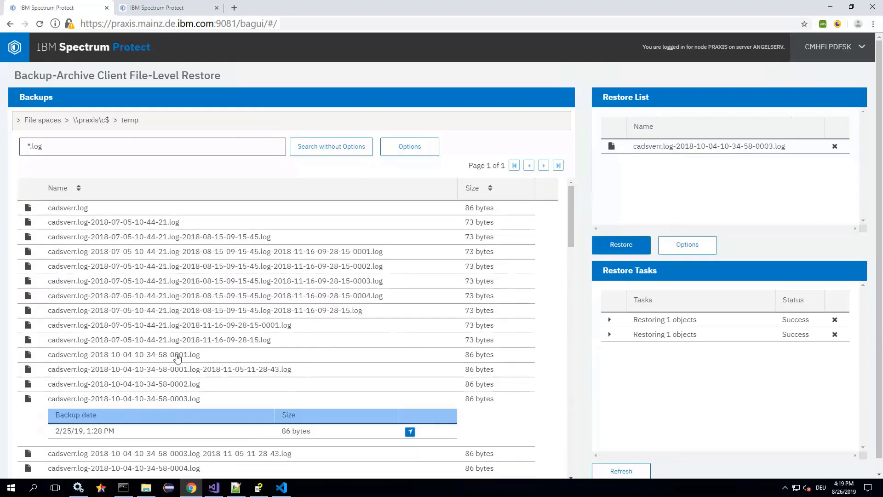
click(177, 355)
click(410, 387)
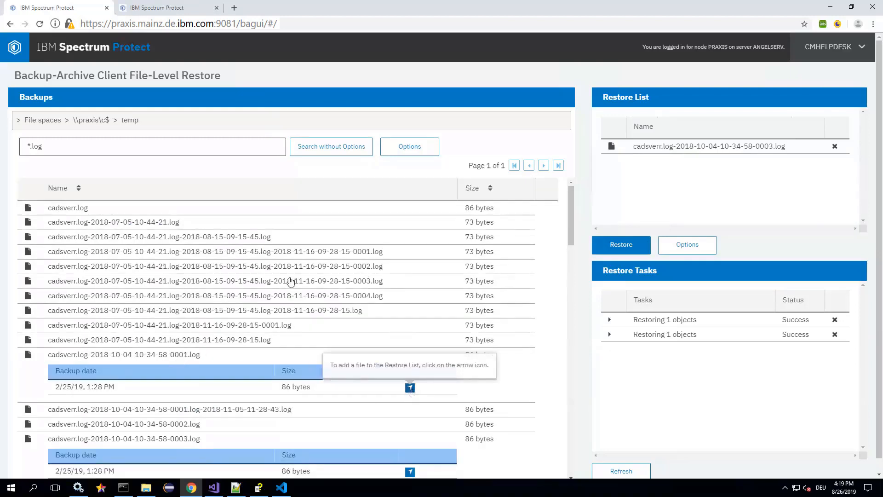
scroll(290, 281, down, 3)
click(179, 386)
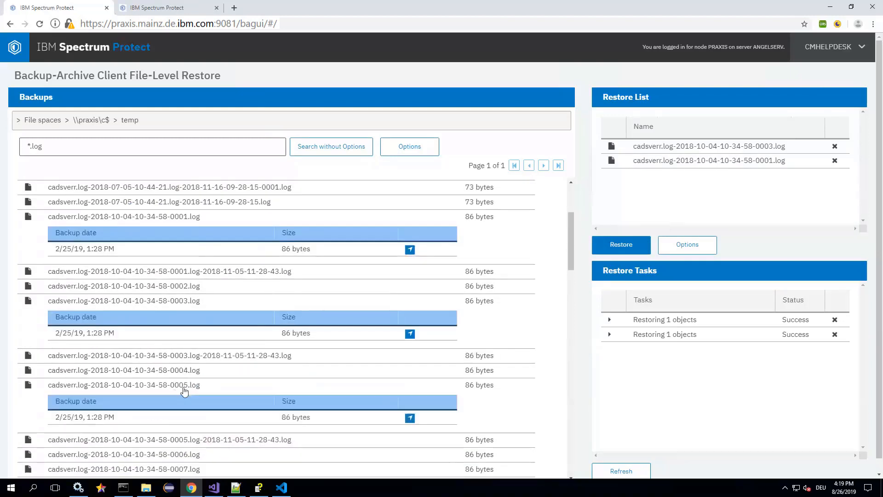
click(410, 418)
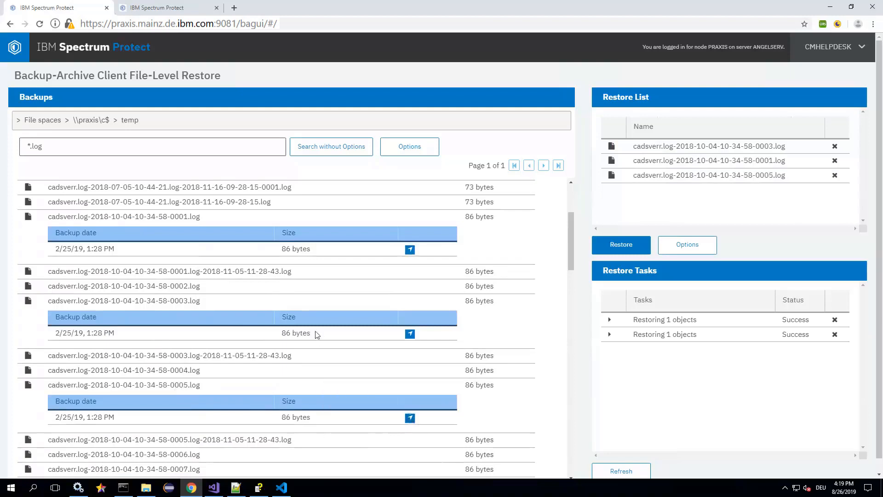
scroll(225, 386, down, 4)
click(195, 345)
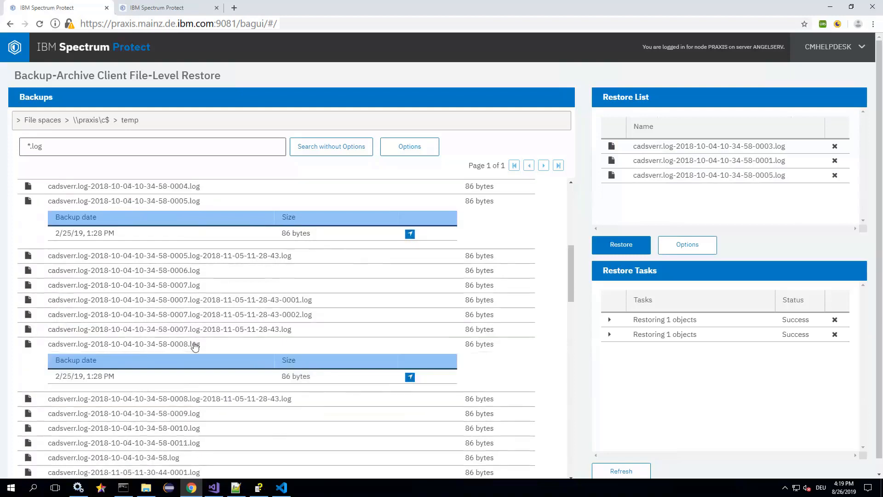
click(410, 378)
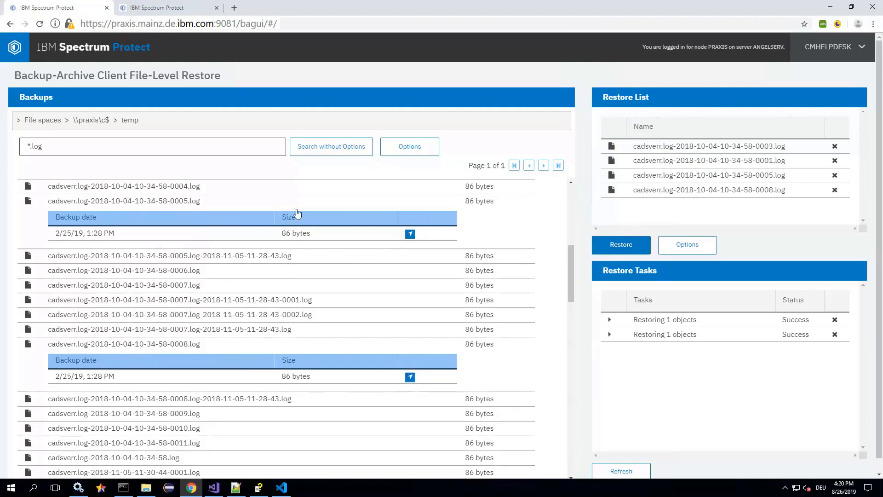
- Search all file spaces for files matching *.log, without search options, and go through the result pages
mouse_move(171, 127)
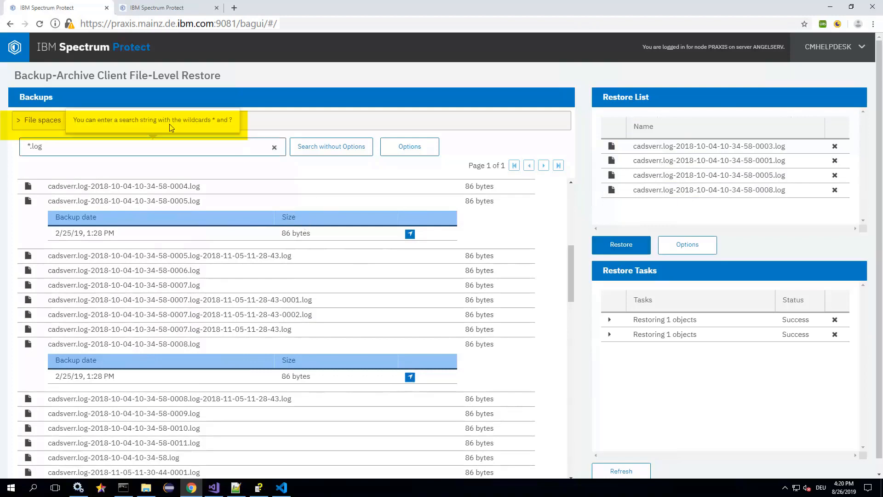
click(47, 124)
mouse_move(63, 147)
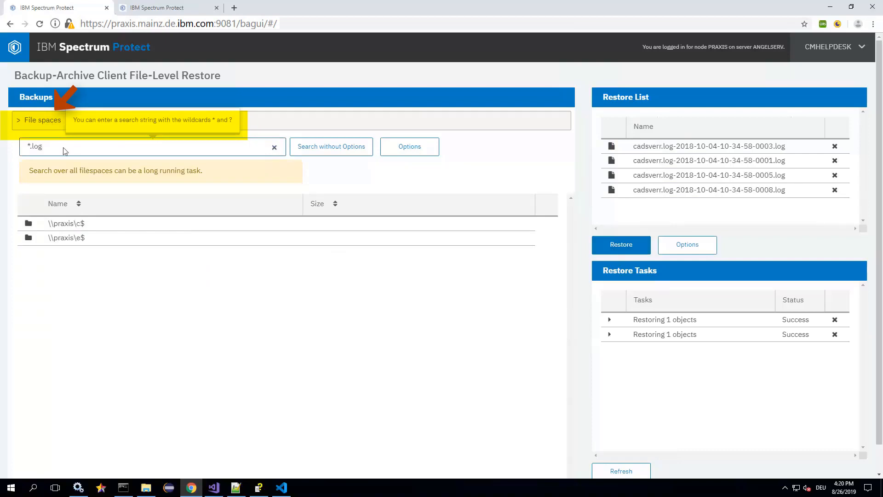
key(Return)
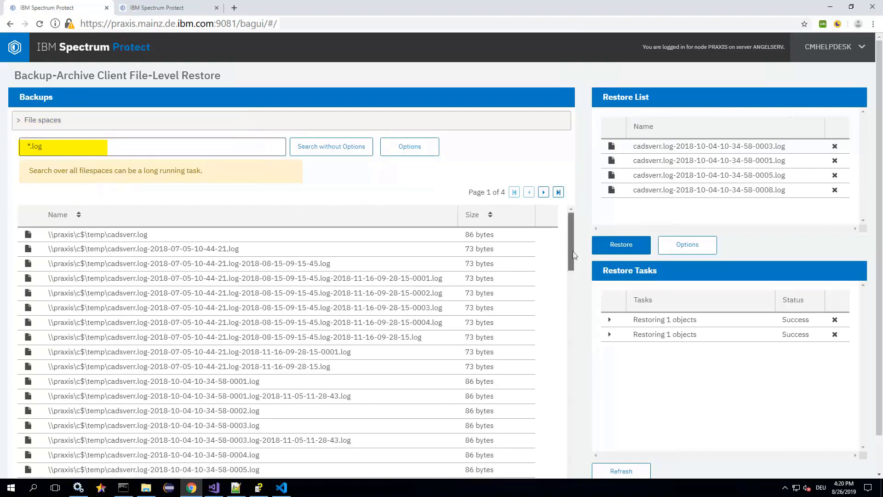
scroll(572, 244, down, 5)
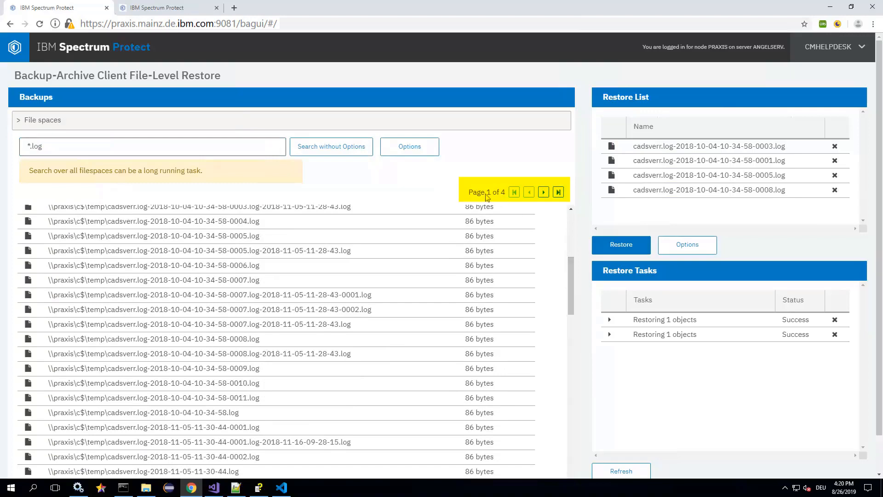
drag(571, 289, 578, 485)
click(544, 192)
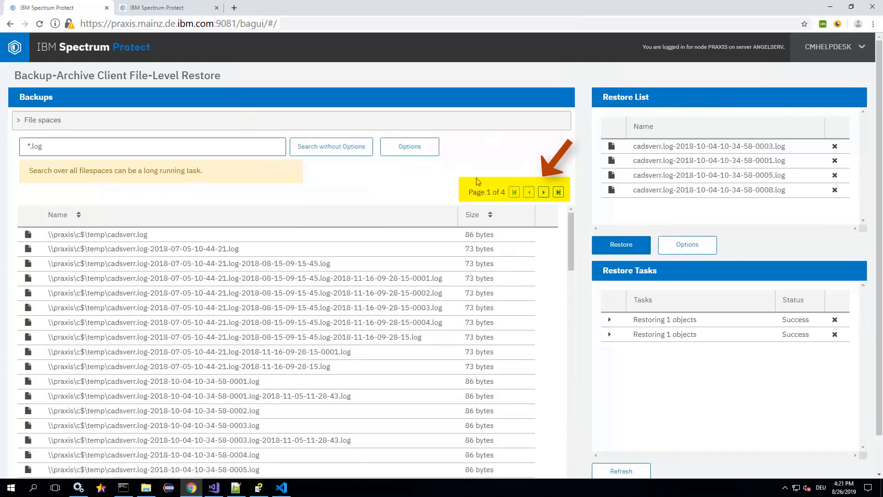
- Sort the search results by name and add \\praxis\c$\temp\cadsverr.log to the restore list
click(77, 215)
click(491, 216)
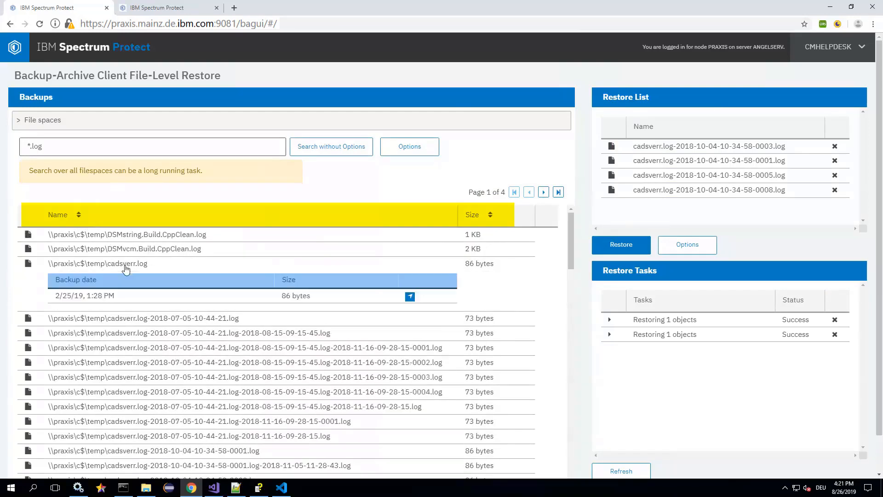
click(409, 297)
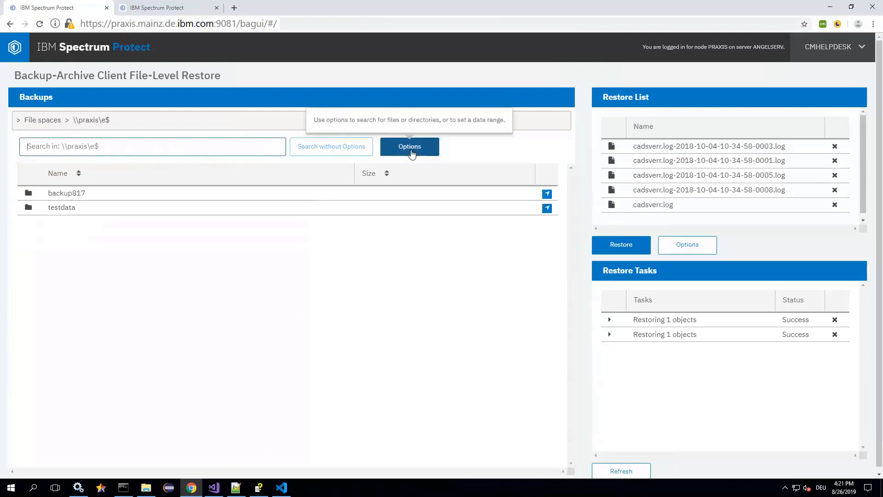
- Search the \\praxis\e$ file space for directories matching Dir01*, using the search options
click(412, 152)
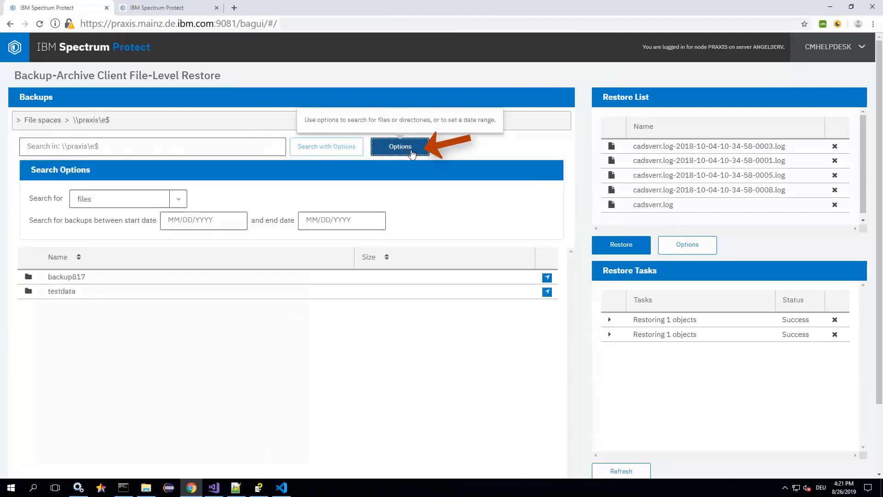
click(179, 202)
click(112, 223)
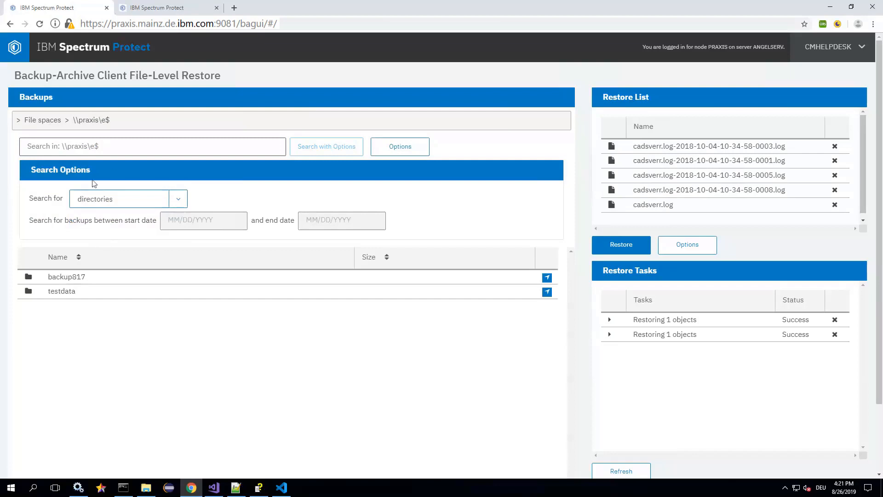
click(114, 145)
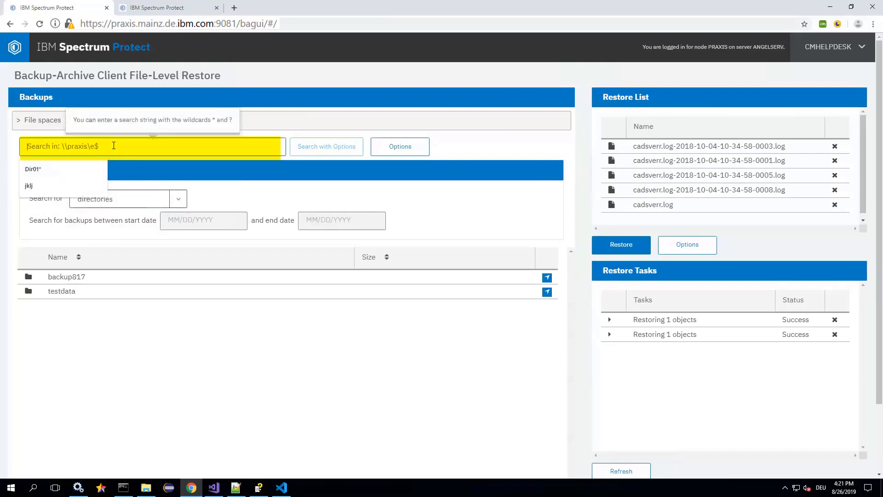
text(D)
key(Down)
key(Return)
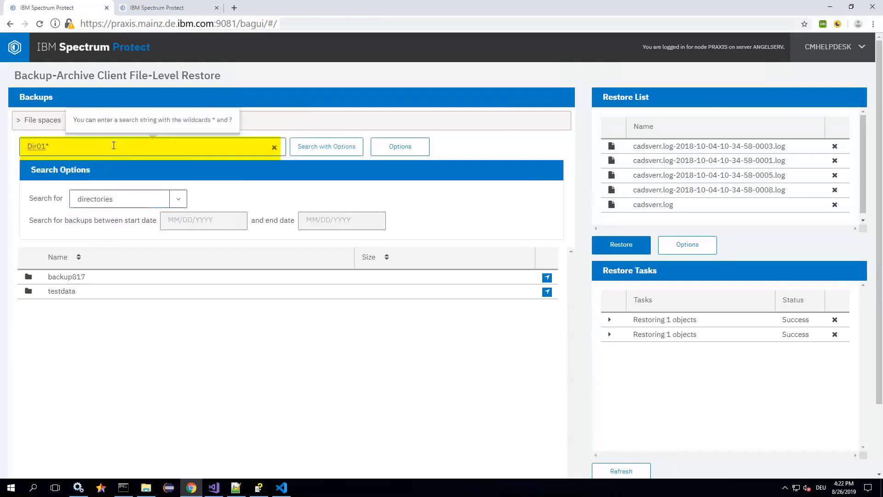
key(Return)
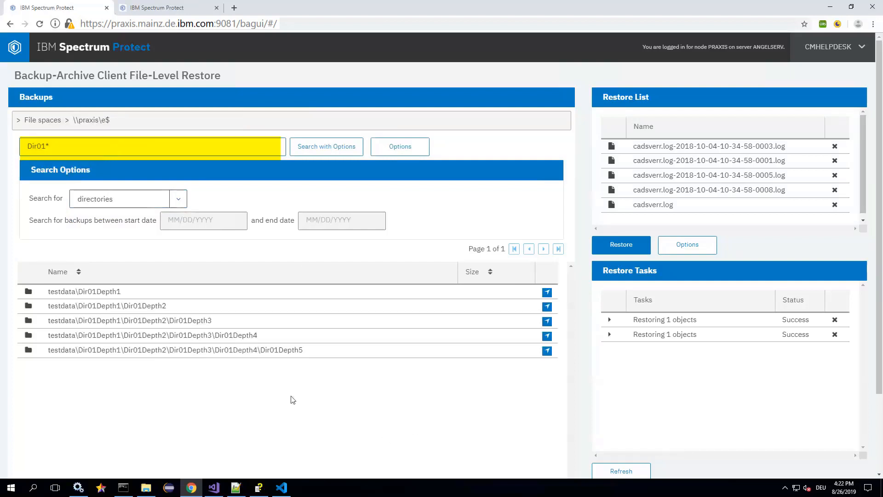
- Open the Dir01Depth5 folder from the search results and toggle the search options until they are hidden
click(258, 349)
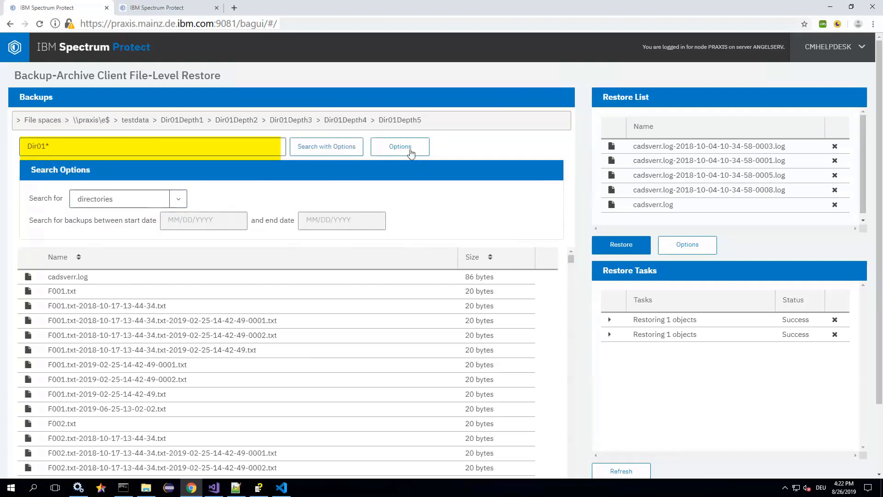
click(411, 151)
click(410, 150)
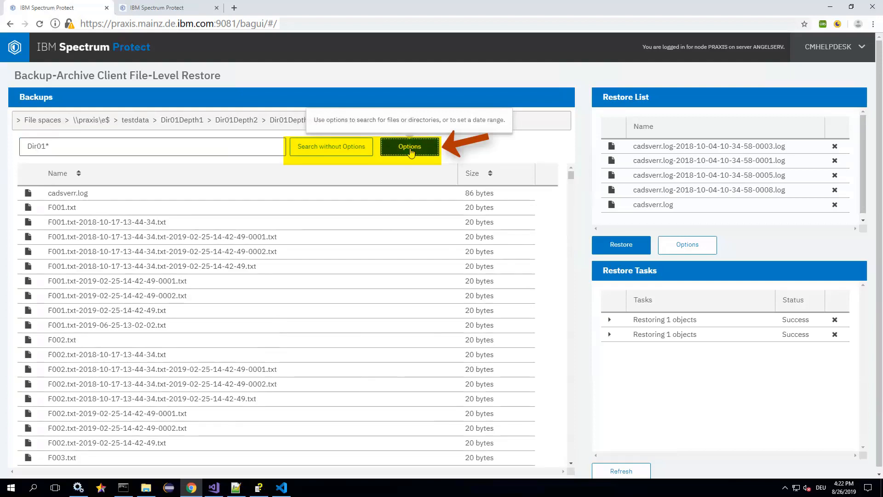
click(412, 153)
click(411, 153)
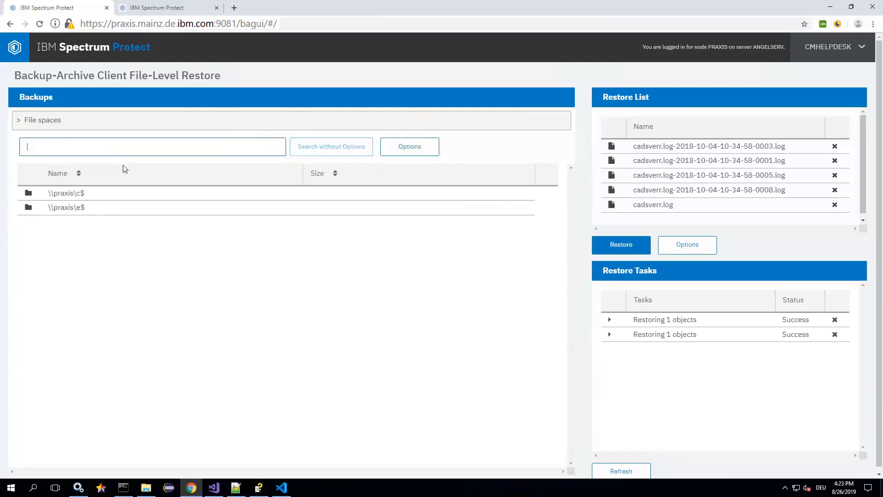
- Search all file spaces for files matching *, with 08/20/2019 as the earliest backup date
text(*)
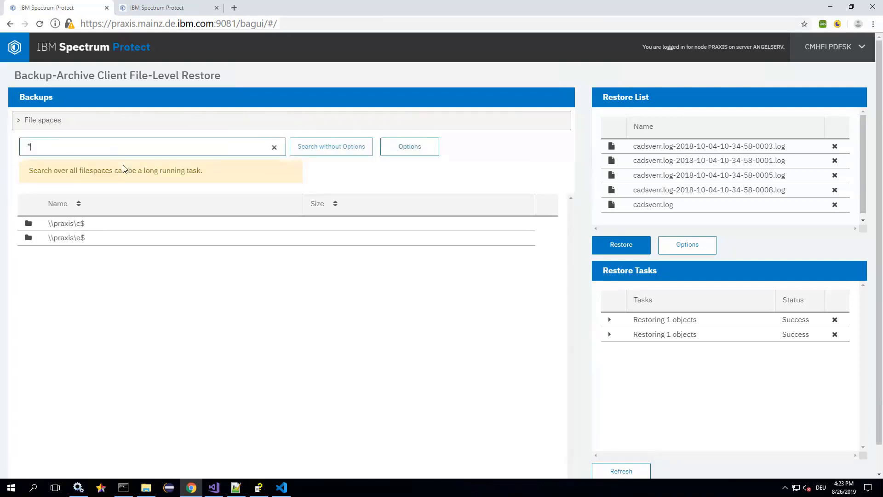
click(410, 147)
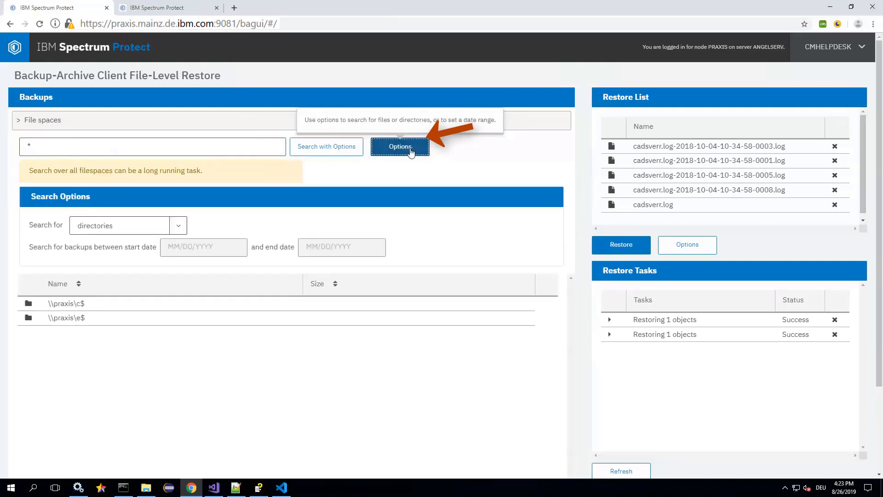
click(183, 230)
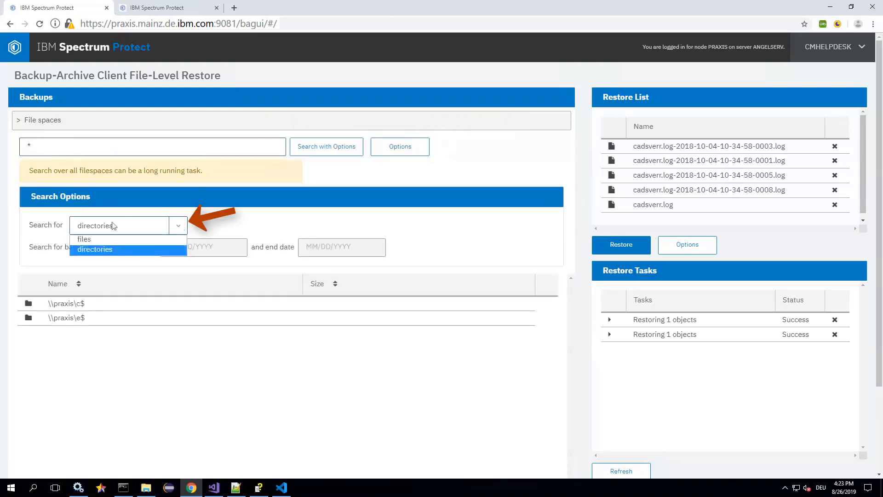
click(85, 240)
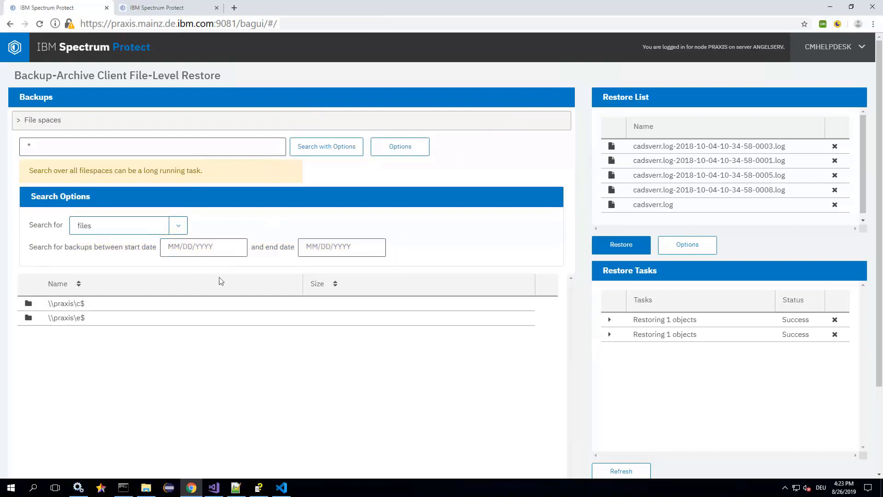
click(191, 247)
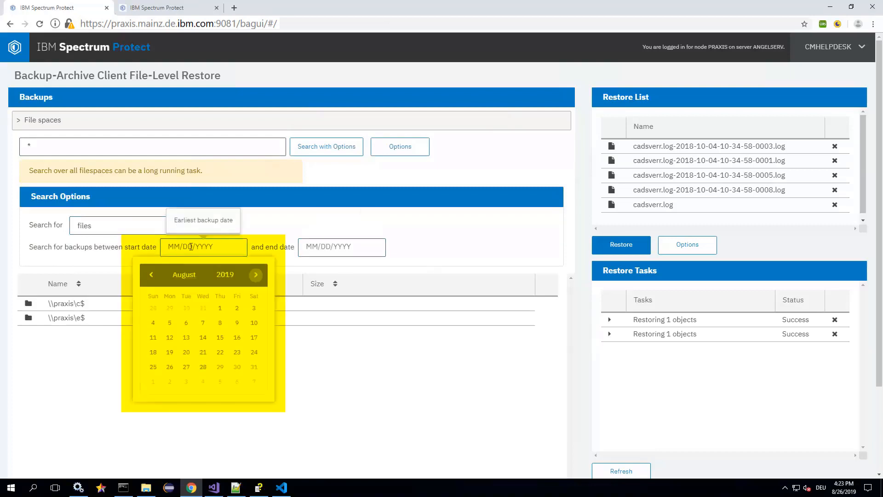
click(186, 353)
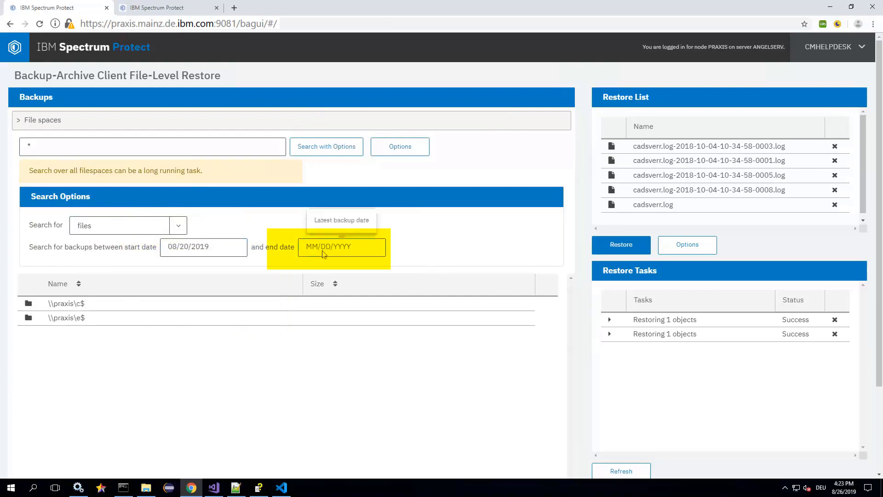
click(328, 147)
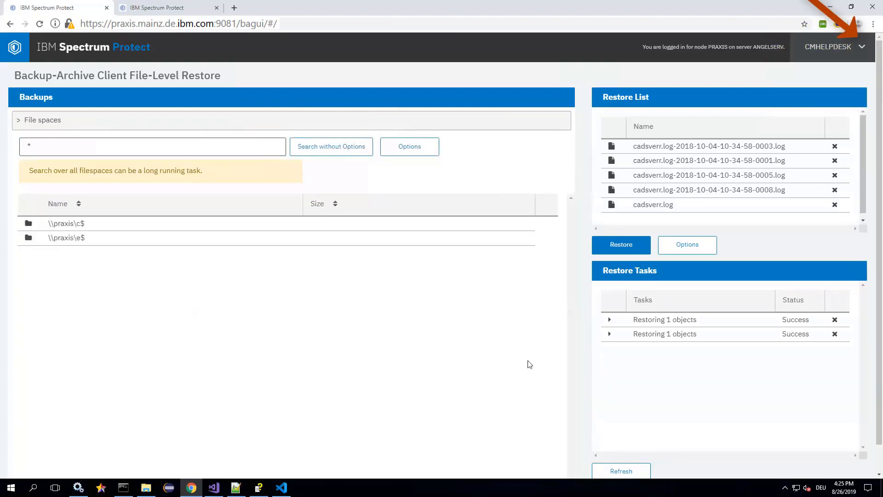
- Sign out of the file restore interface and sign back in with the node admin password
click(843, 52)
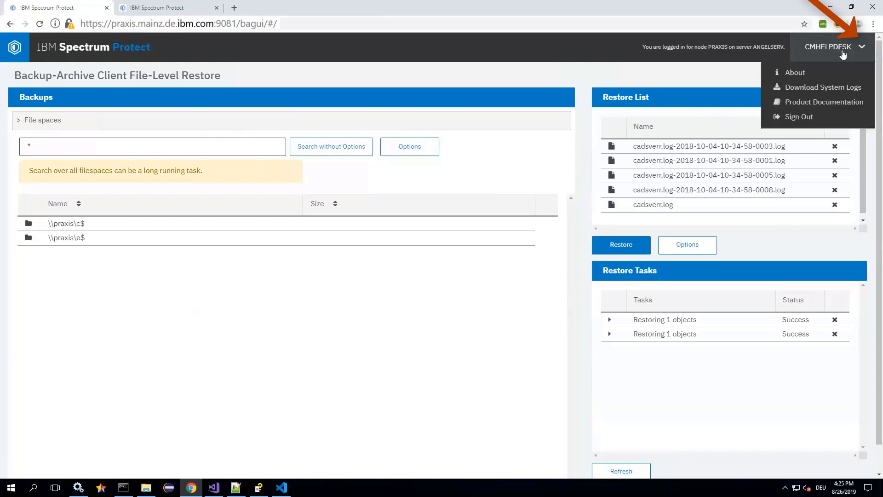
click(810, 119)
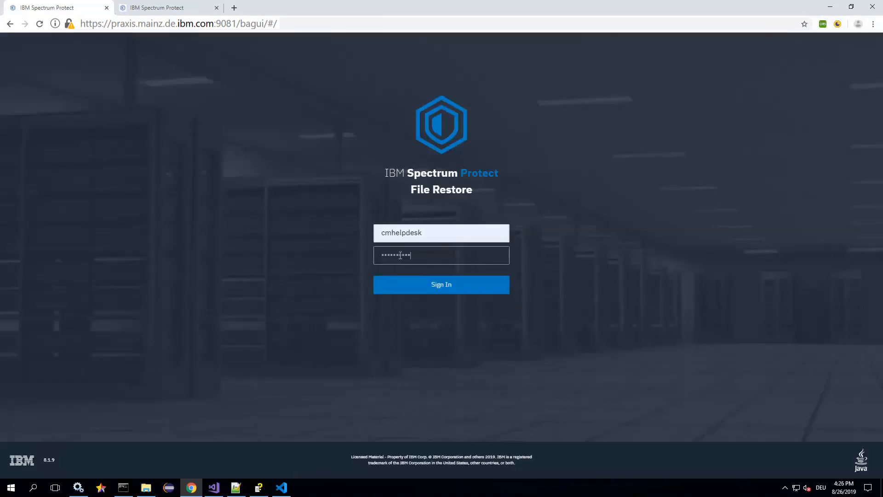
key(Return)
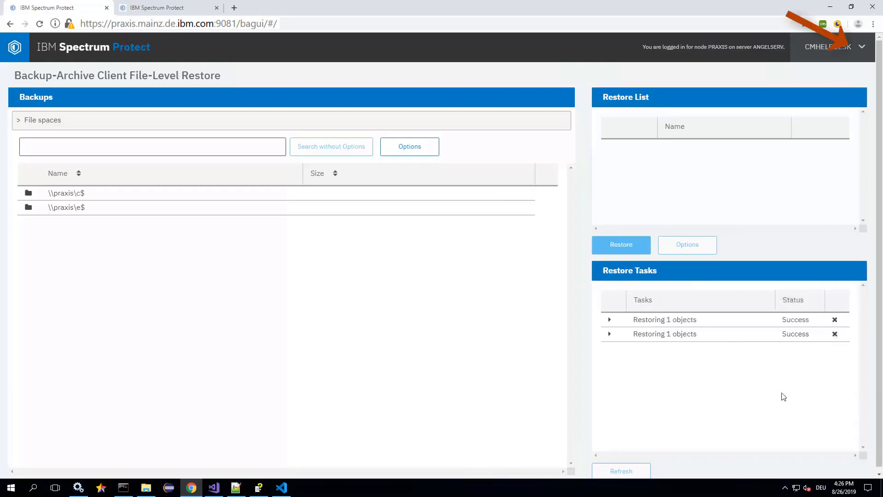
- Download the system logs, and uncomment the enable_download_logs=true line of frConfig.props in Notepad++
click(842, 49)
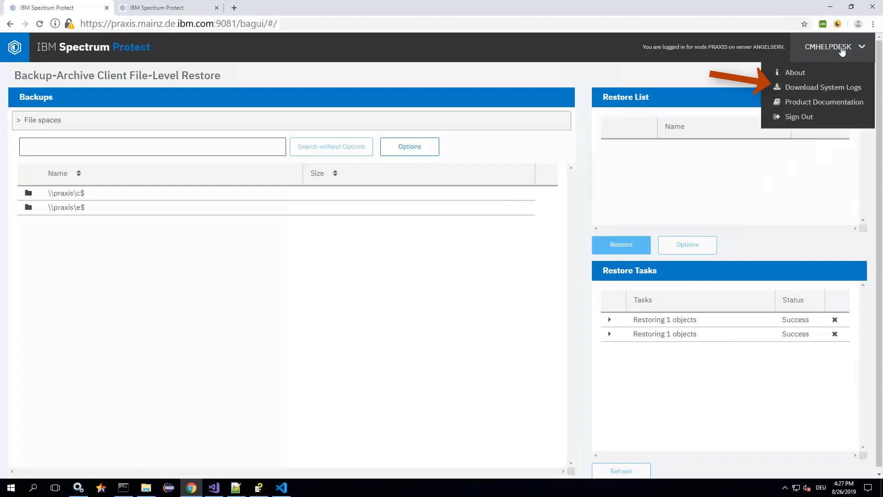
click(820, 91)
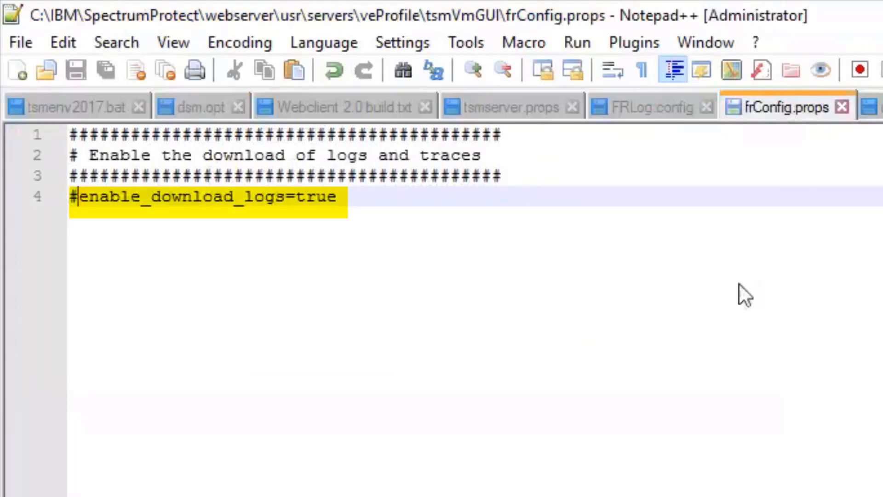
key(BackSpace)
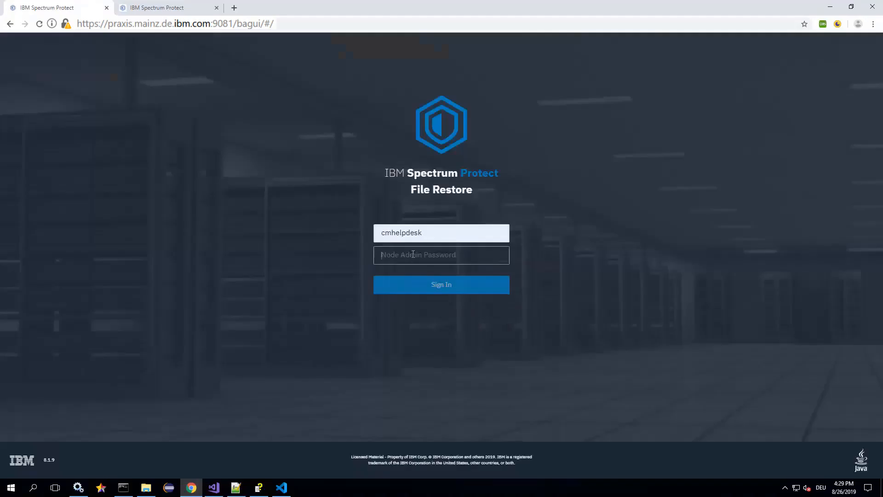
- Sign in to the file restore interface with the node admin password and start the system log download
text(****)
key(Return)
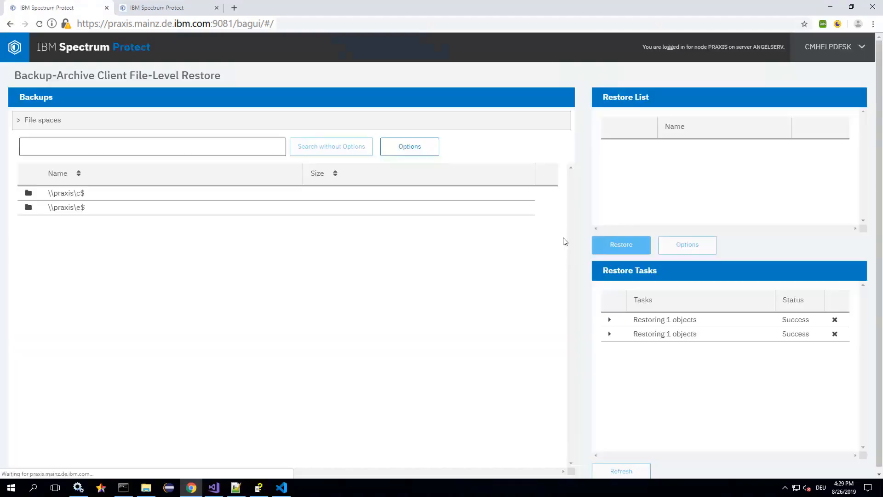
click(828, 51)
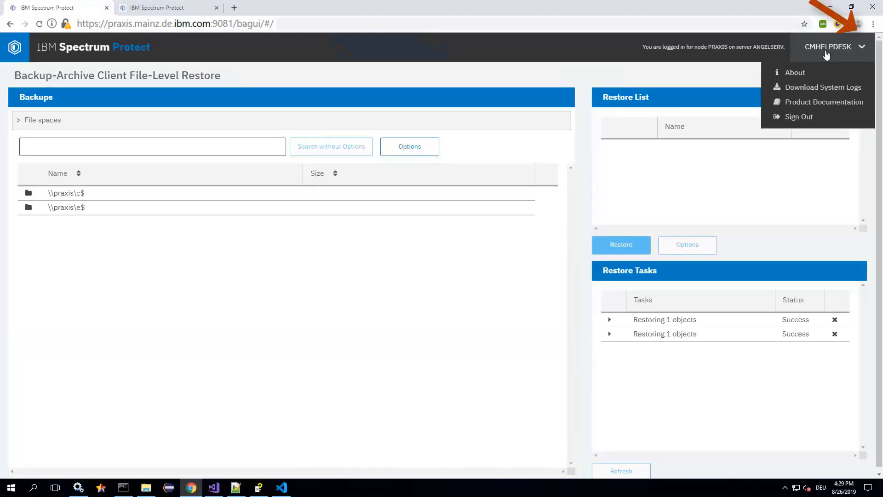
click(828, 88)
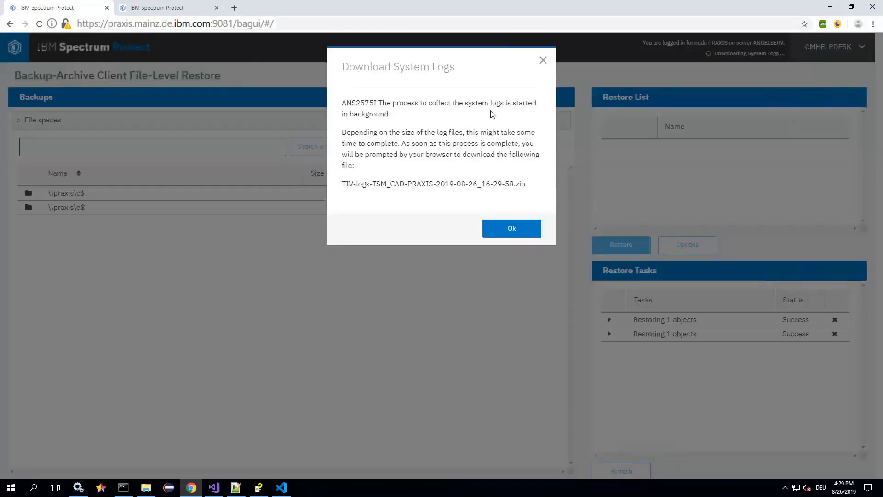
click(504, 233)
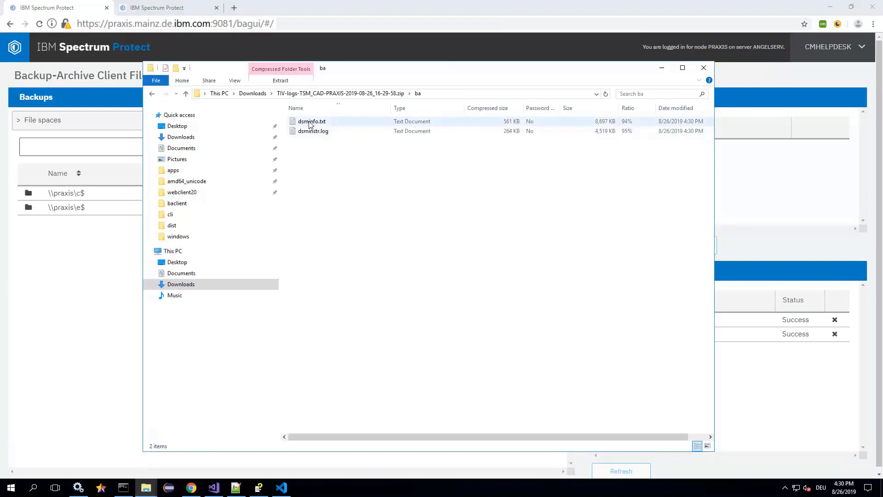
- Examine the top-level contents and the liberty_logs folder of the downloaded log archive, and return to the file restore page
key(BackSpace)
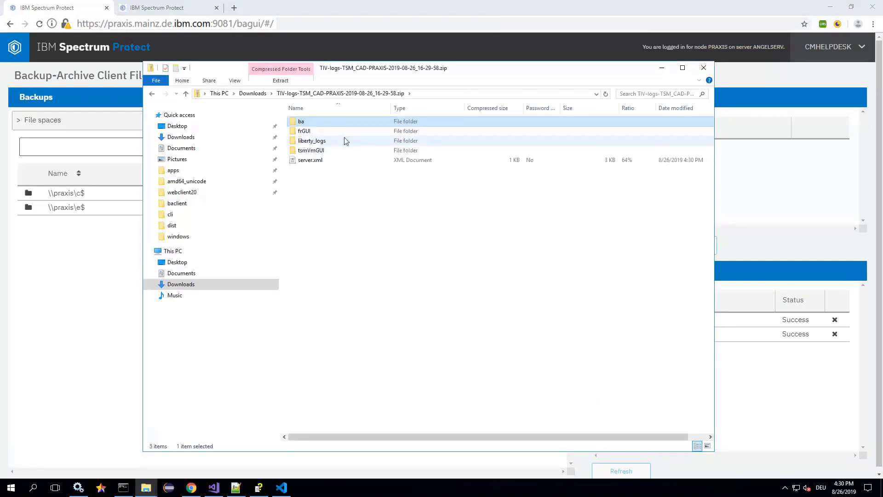
click(310, 141)
double_click(311, 141)
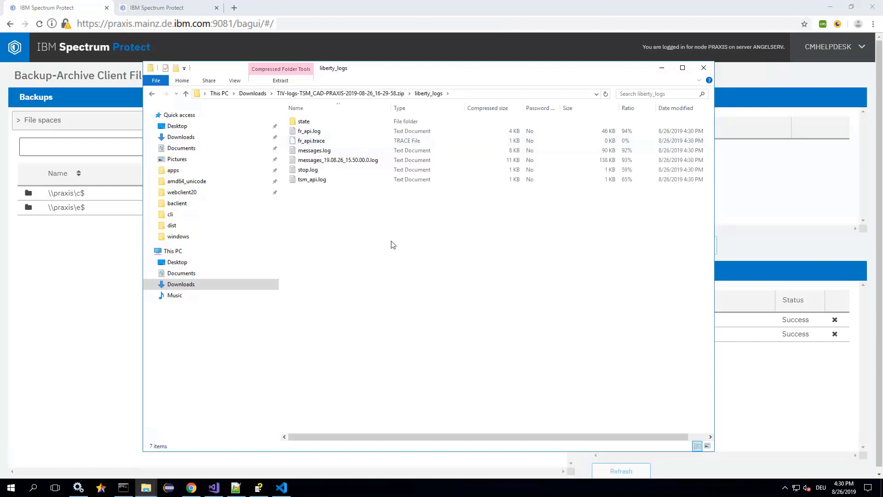
click(186, 94)
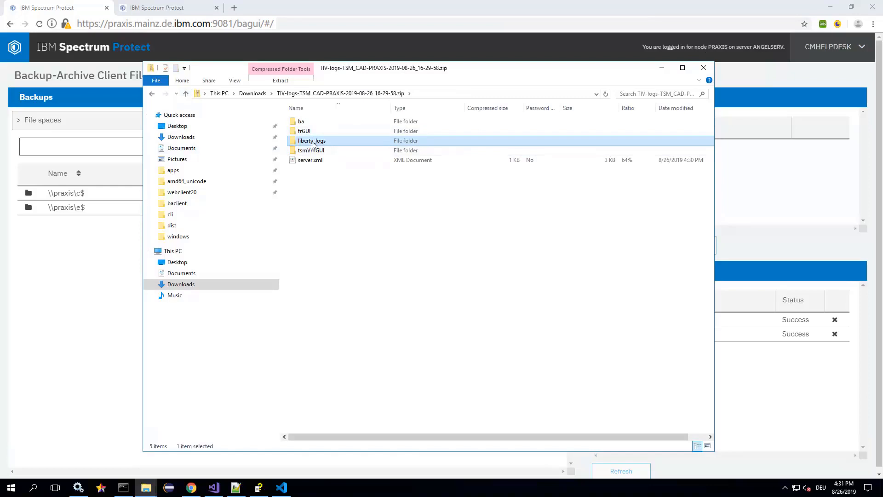
click(867, 199)
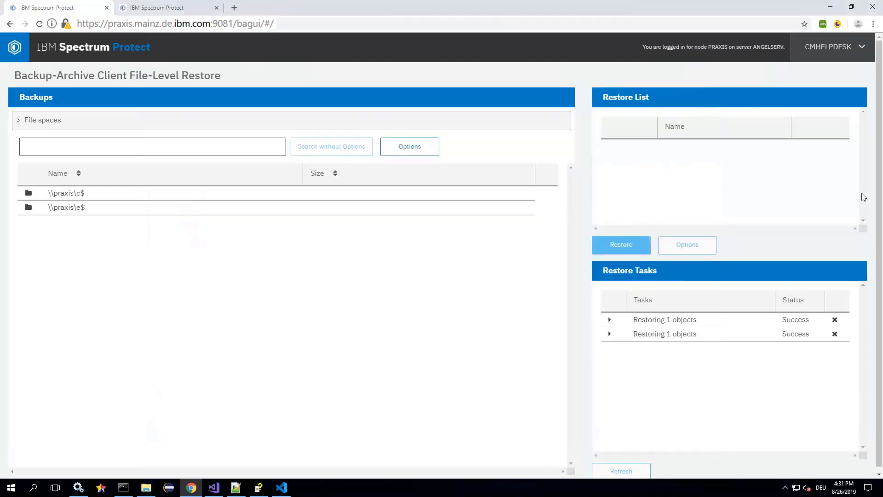
click(836, 48)
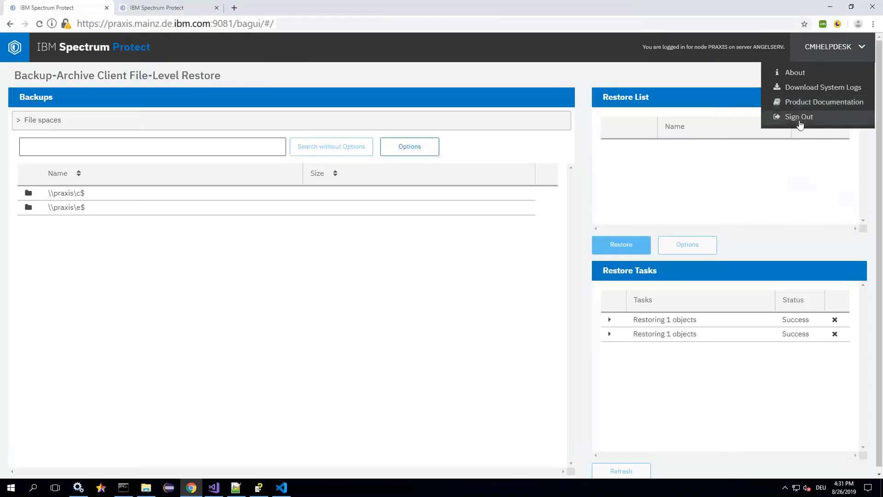
click(521, 311)
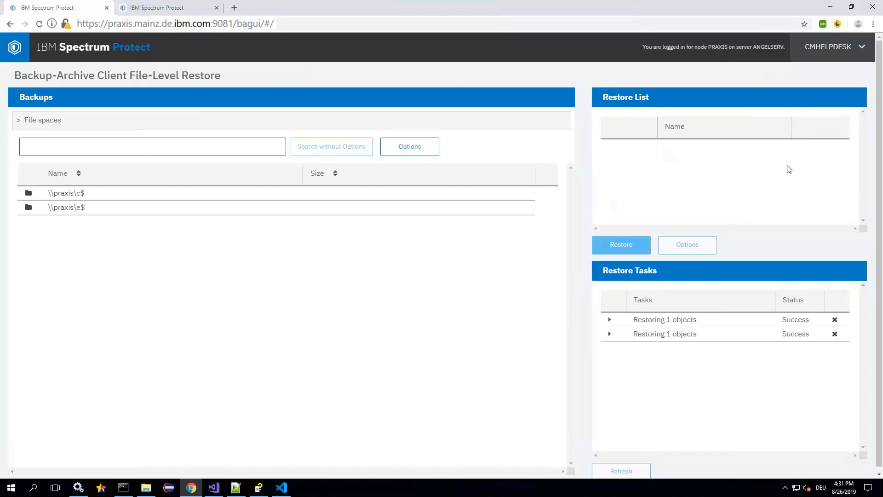